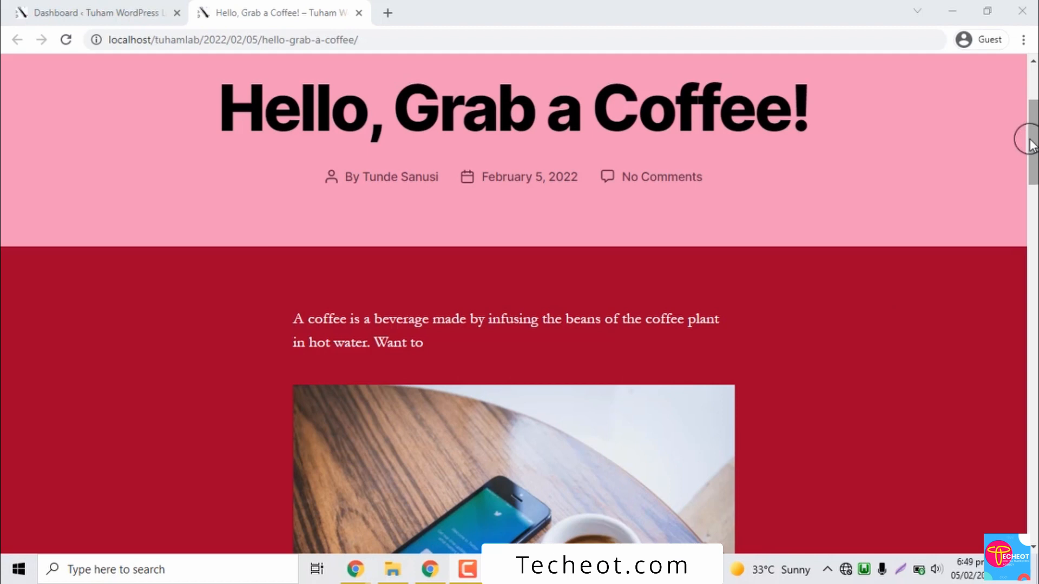
# Review the published "Hello, Grab a Coffee!" post from its title down to the coffee shop button.
pyautogui.moveTo(1030, 144); pyautogui.dragTo(1028, 174)
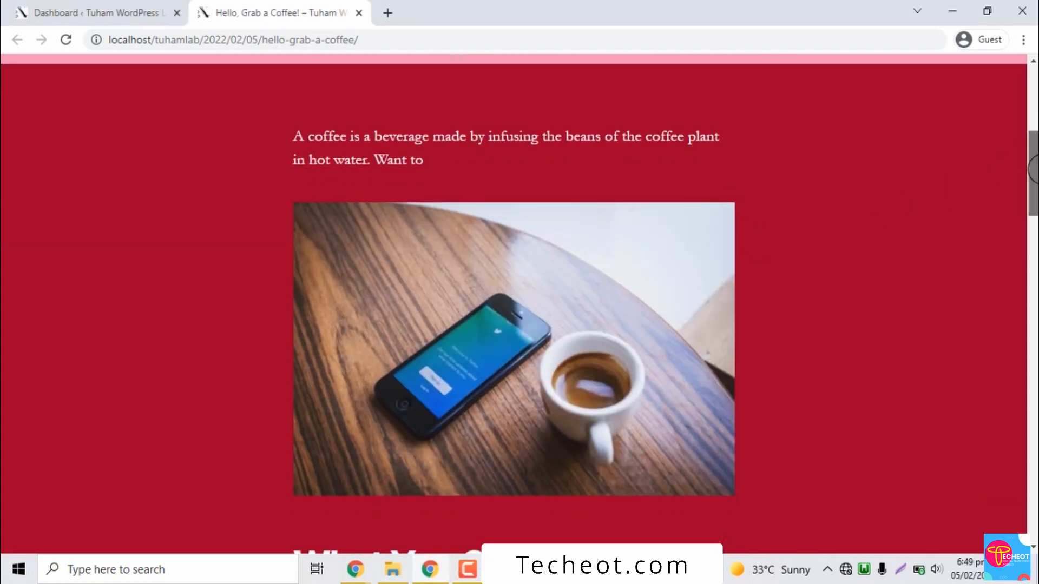
pyautogui.moveTo(1033, 167); pyautogui.dragTo(1033, 205)
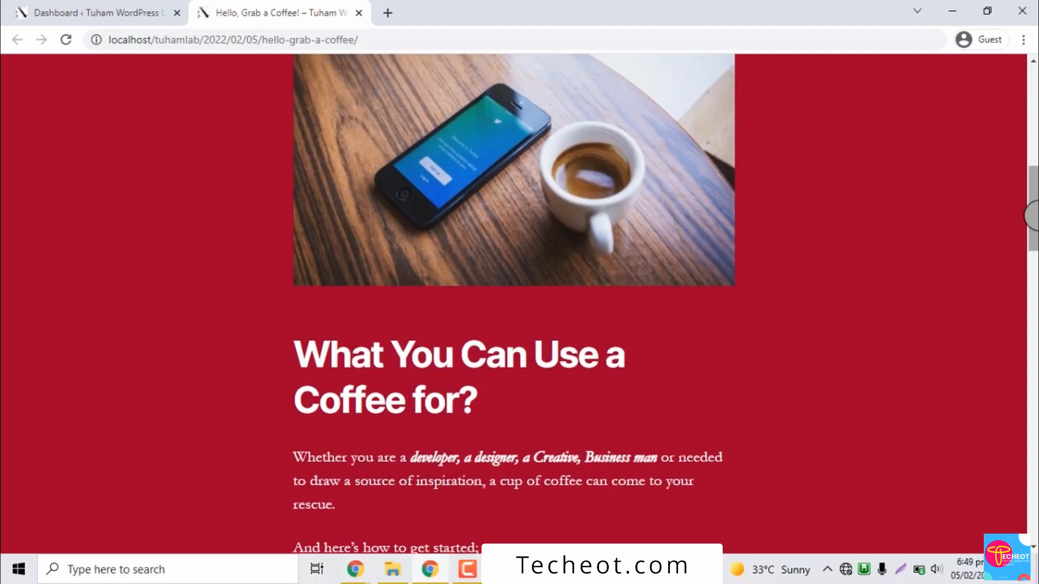
pyautogui.moveTo(1031, 209); pyautogui.dragTo(1031, 279)
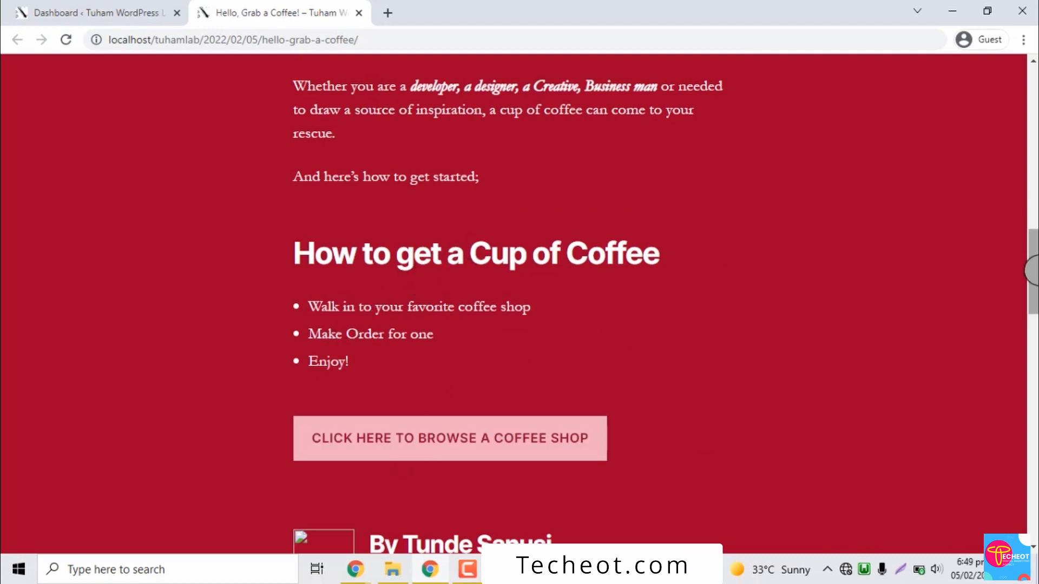
pyautogui.moveTo(1031, 270); pyautogui.dragTo(1034, 141)
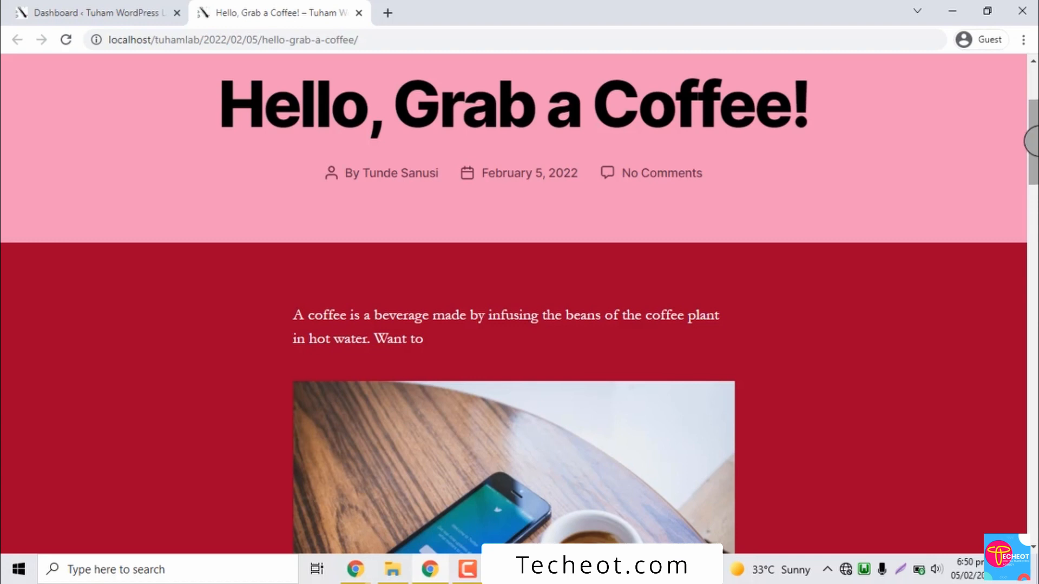
# Create a new post from the WordPress dashboard, dismiss the welcome guide and title the post "Hello, Grab a Coffee!".
pyautogui.click(130, 4)
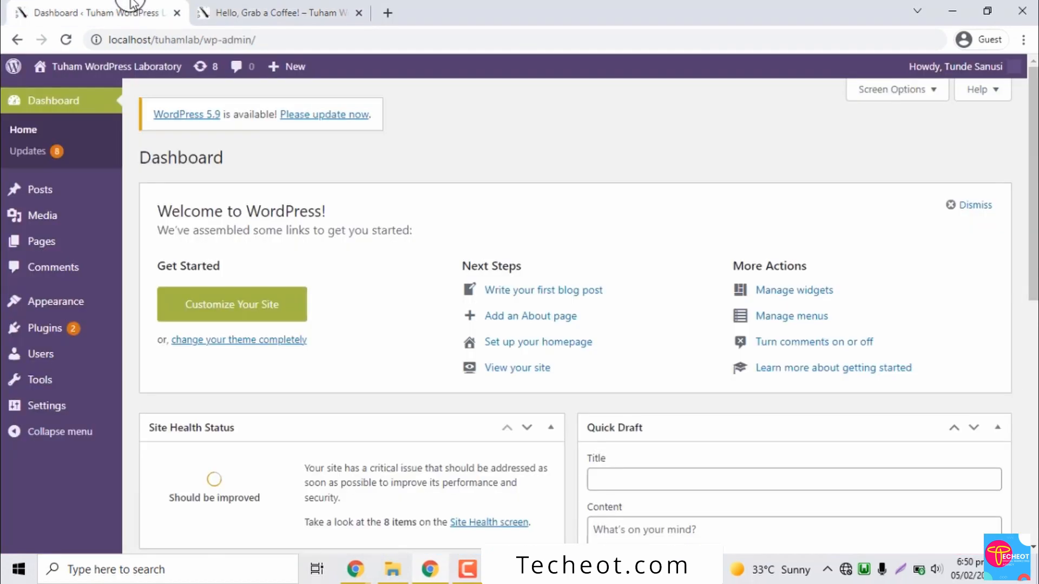
pyautogui.click(35, 199)
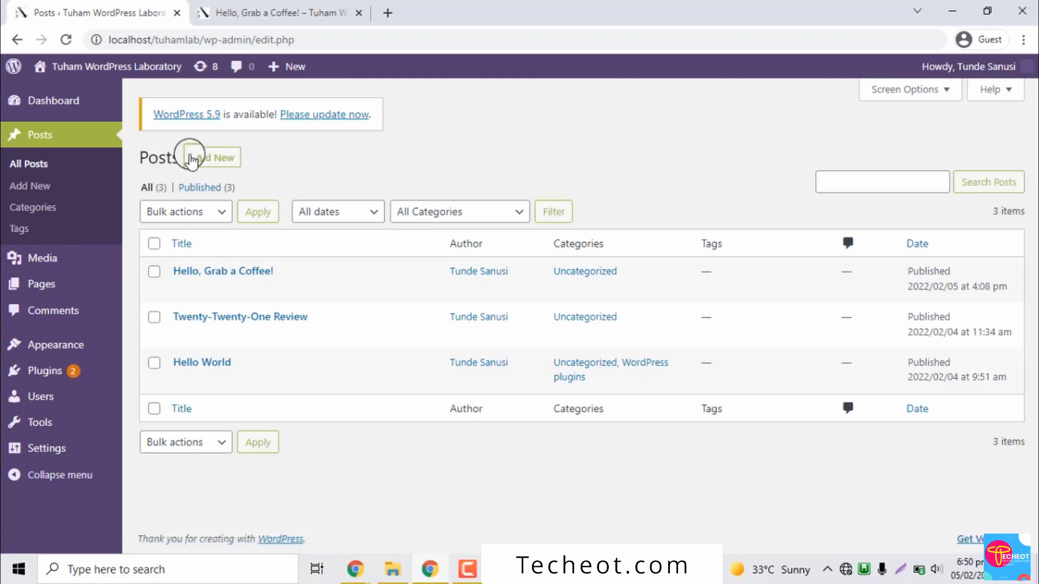
pyautogui.click(206, 159)
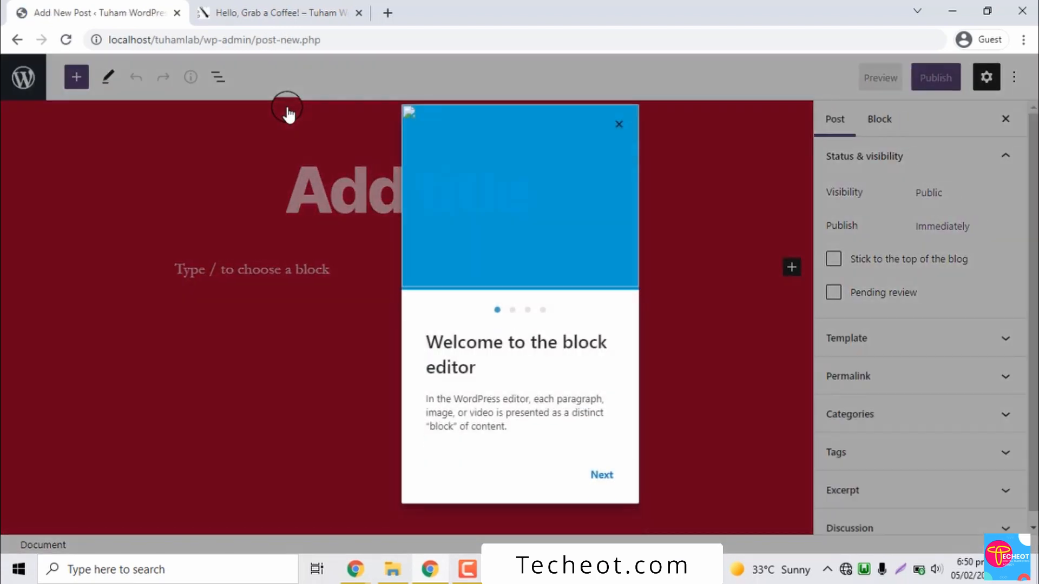
pyautogui.click(620, 118)
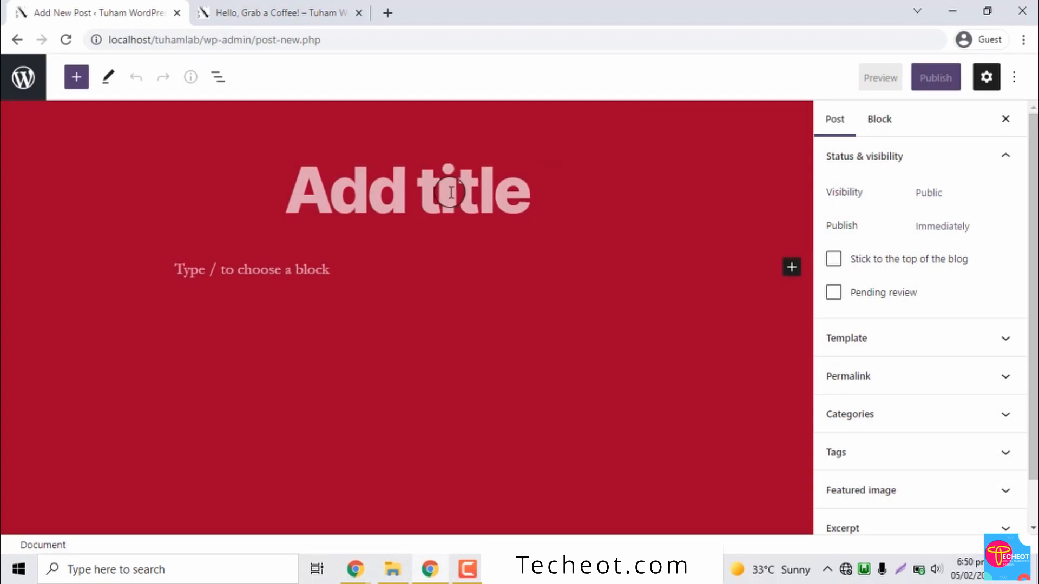
pyautogui.click(449, 191)
pyautogui.write('Hello,')
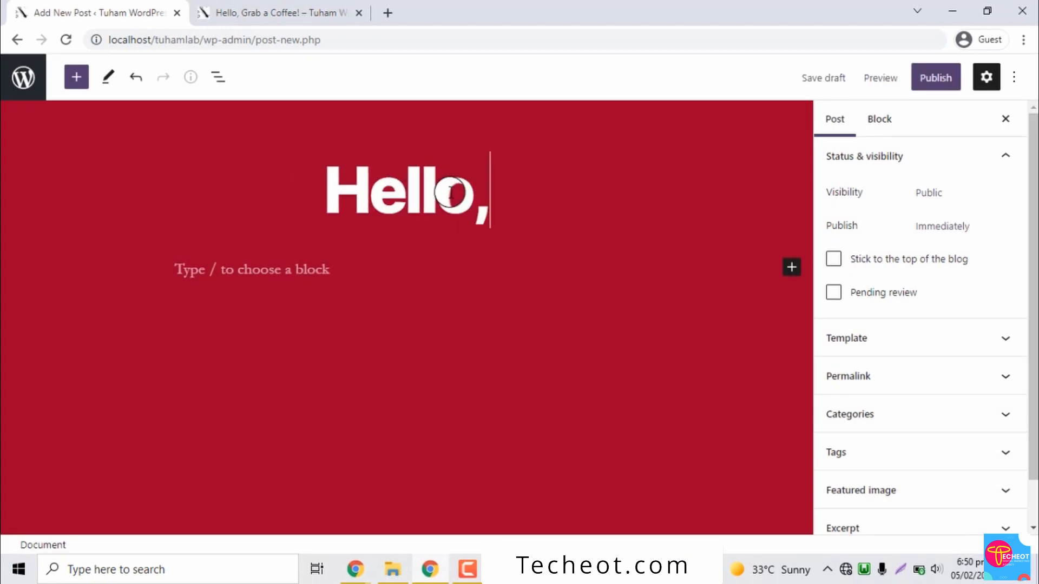
pyautogui.write(' Grab a Coffee!')
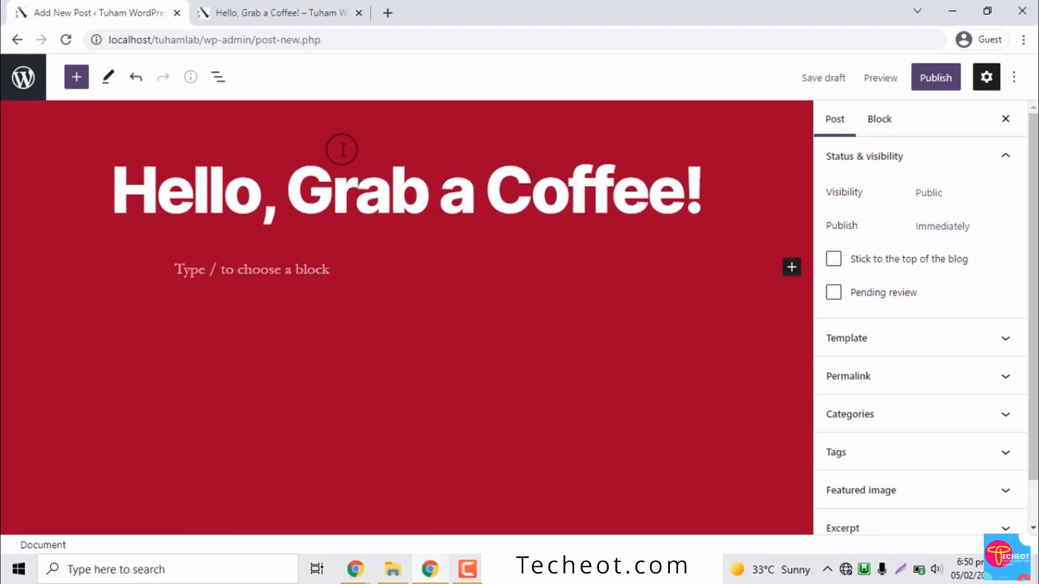
# Copy the opening sentence "A coffee is a beverage made by infusing the beans of the coffee plant in hot water." from the published post into the first paragraph.
pyautogui.click(275, 11)
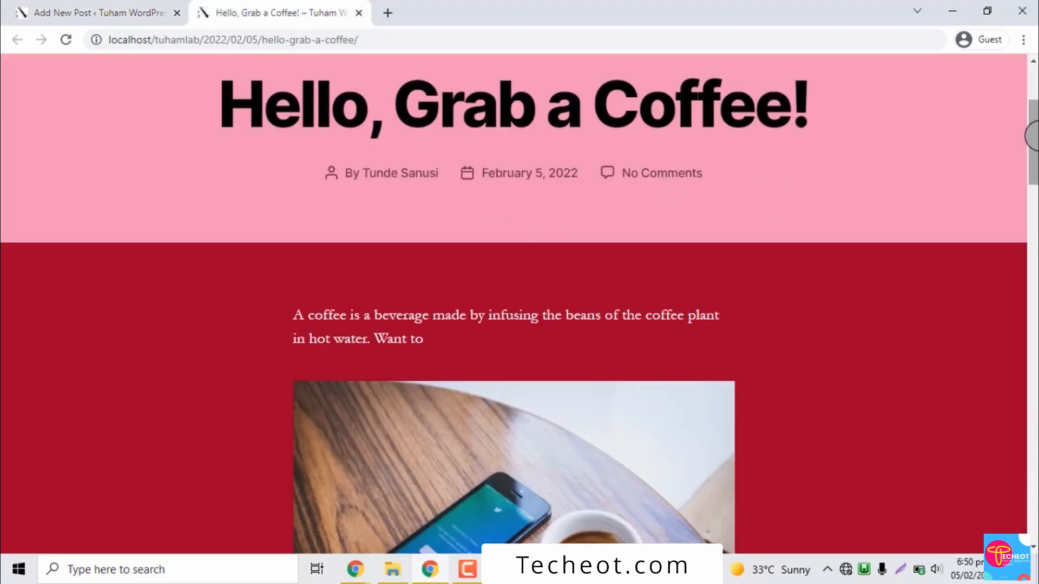
pyautogui.scroll(-2, 870, 192)
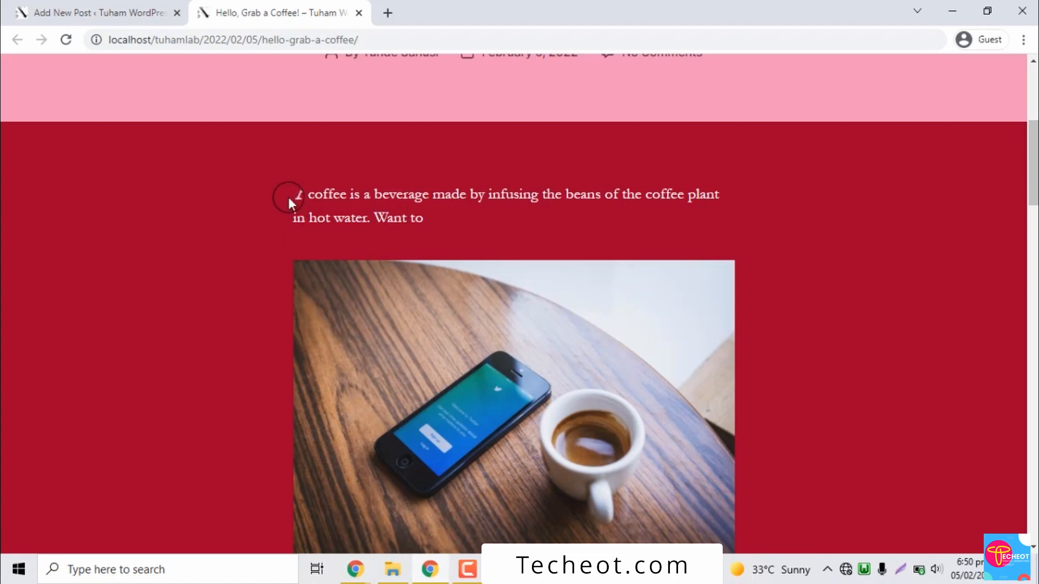
pyautogui.moveTo(294, 193); pyautogui.dragTo(367, 219)
pyautogui.hotkey('ctrl', 'c')
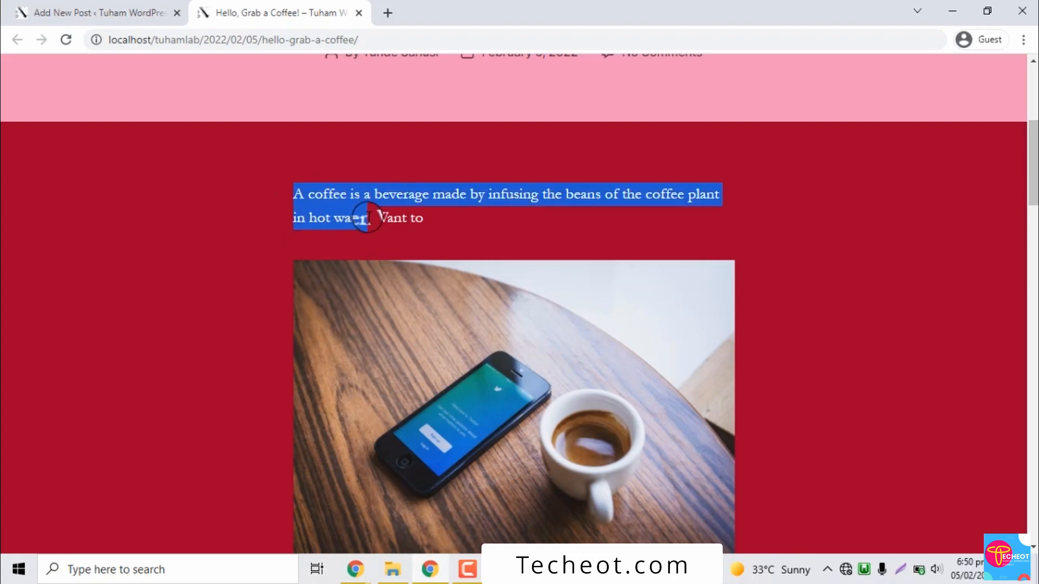
pyautogui.click(71, 8)
pyautogui.click(237, 269)
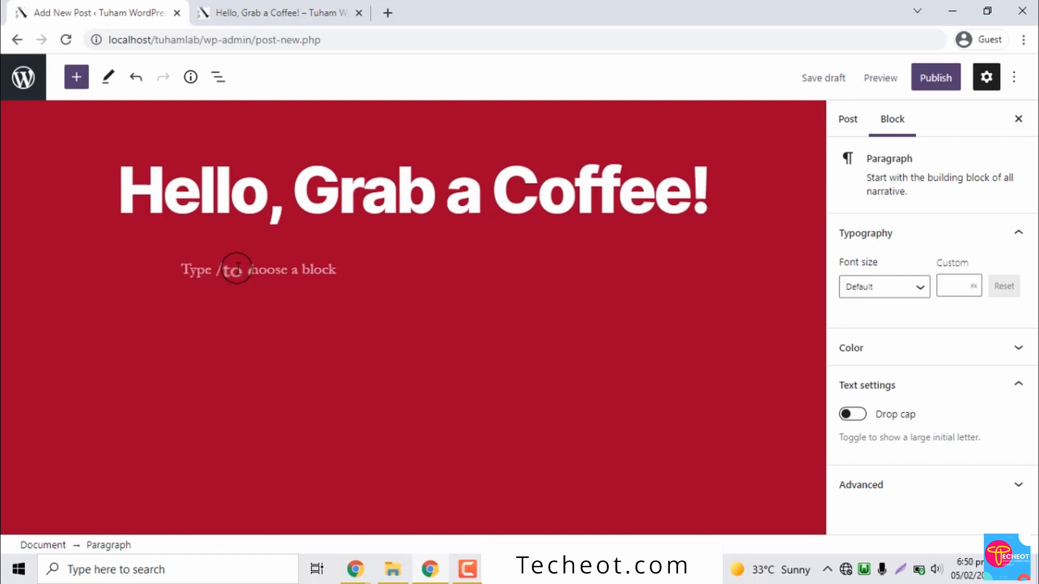
pyautogui.hotkey('ctrl', 'v')
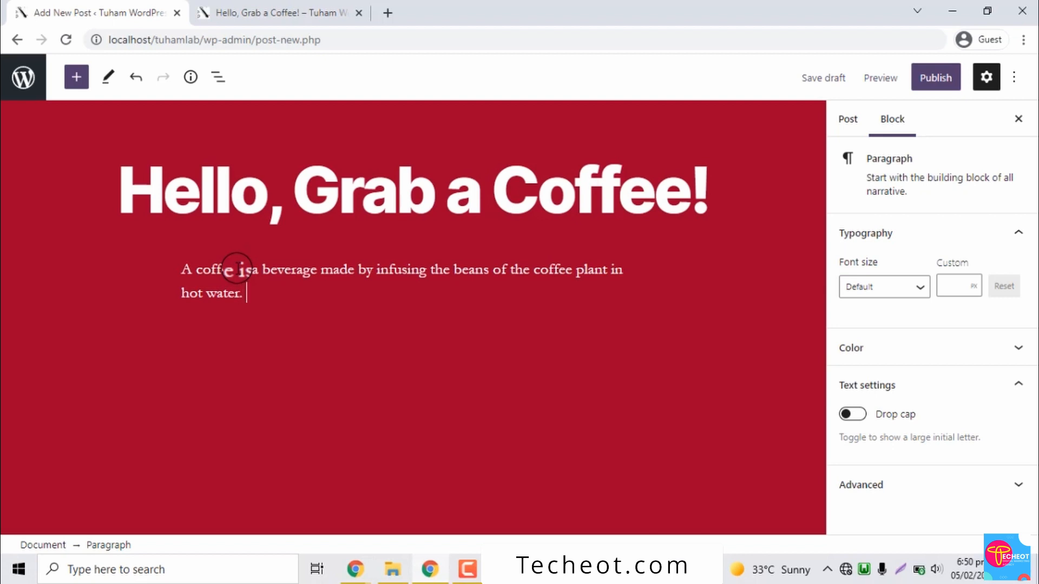
pyautogui.write('You')
pyautogui.press('BackSpace')
pyautogui.press('BackSpace')
# Insert an Image block below the opening paragraph with twitter_logo.jpg from the media library.
pyautogui.click(282, 12)
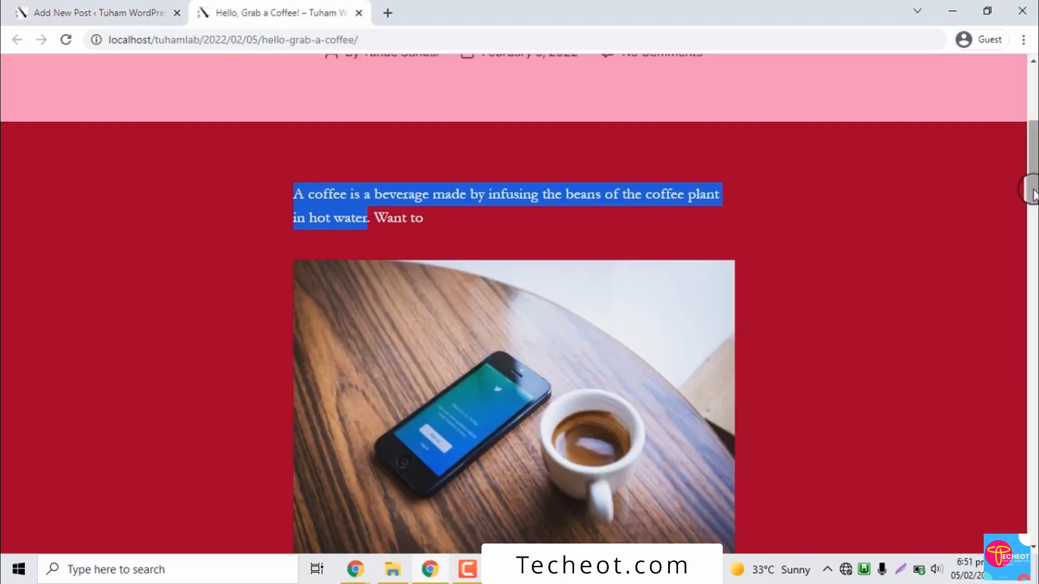
pyautogui.moveTo(1038, 178); pyautogui.dragTo(1037, 190)
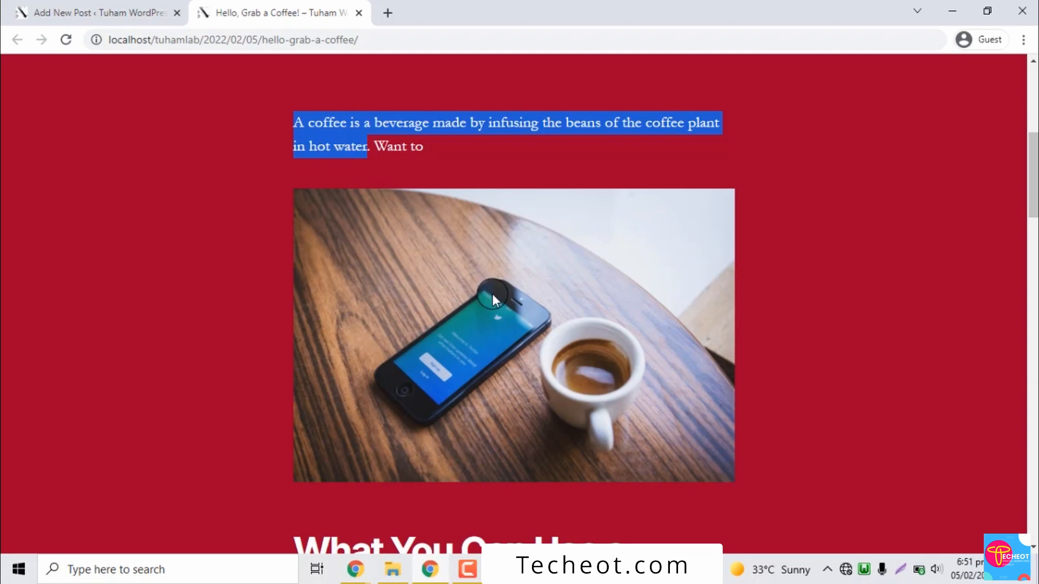
pyautogui.click(81, 12)
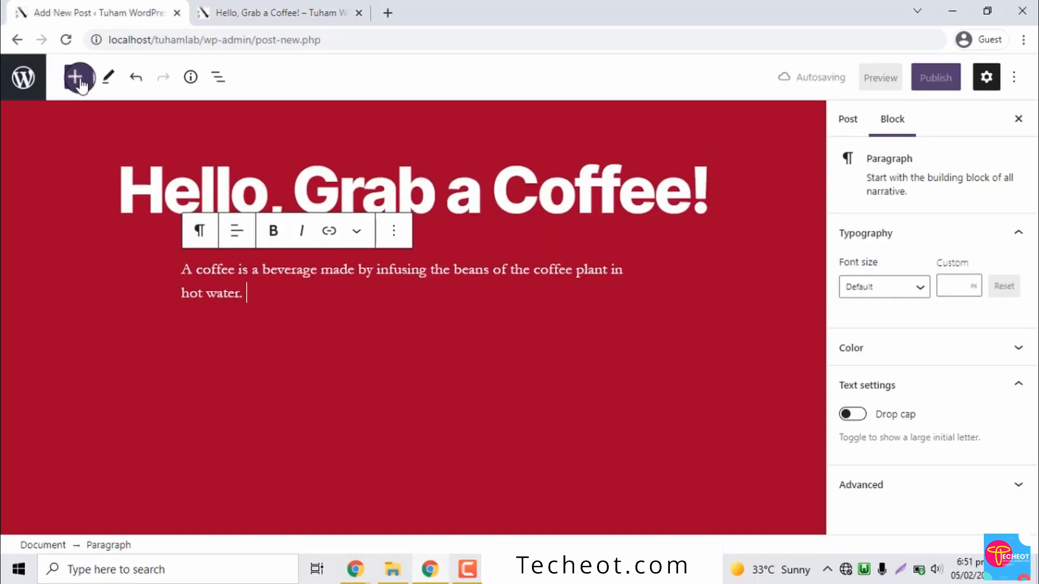
pyautogui.click(66, 79)
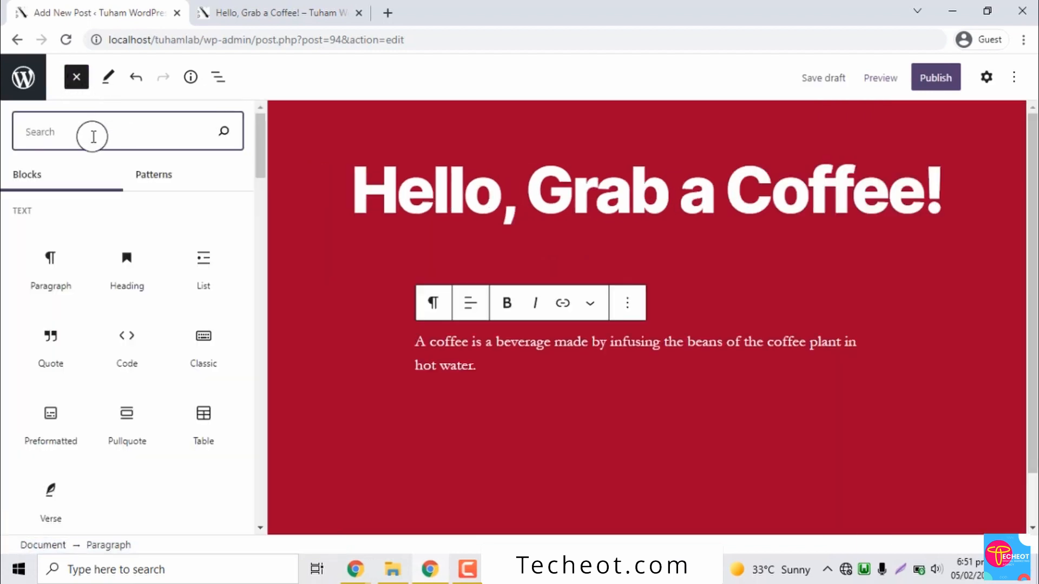
pyautogui.write('image')
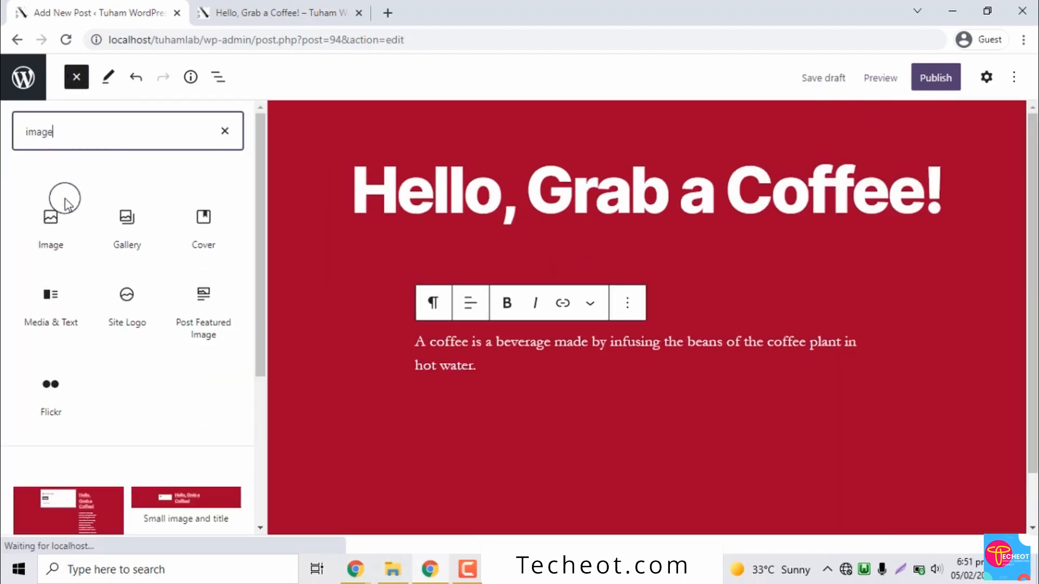
pyautogui.click(54, 219)
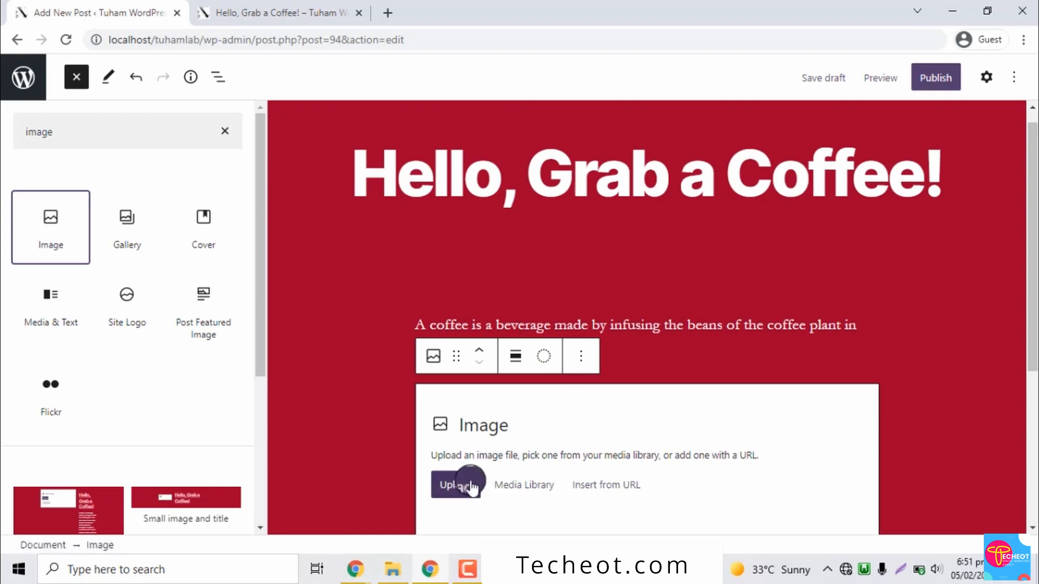
pyautogui.click(537, 490)
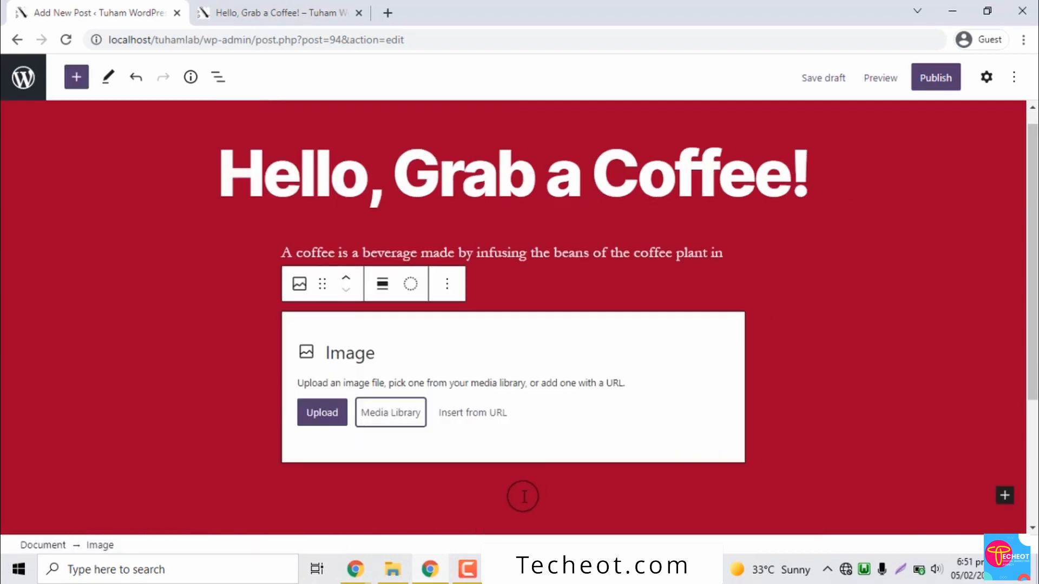
pyautogui.moveTo(468, 564)
pyautogui.click(390, 416)
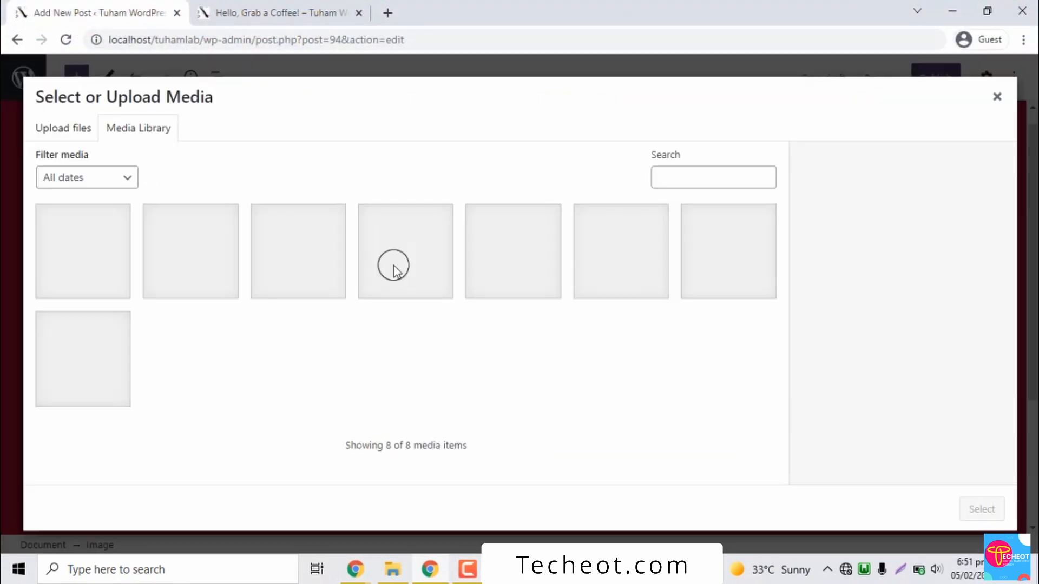
pyautogui.click(98, 257)
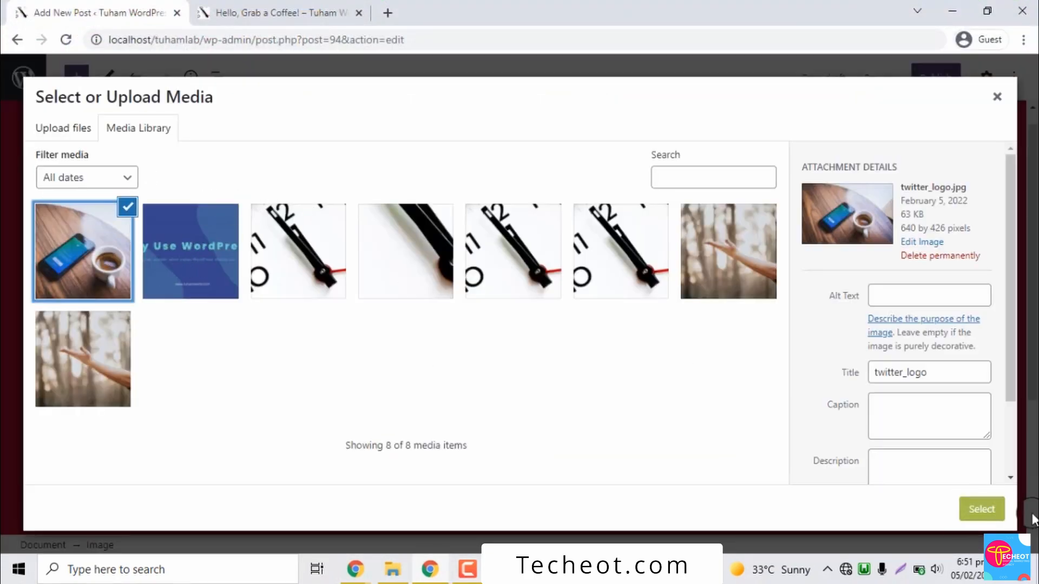
pyautogui.click(998, 517)
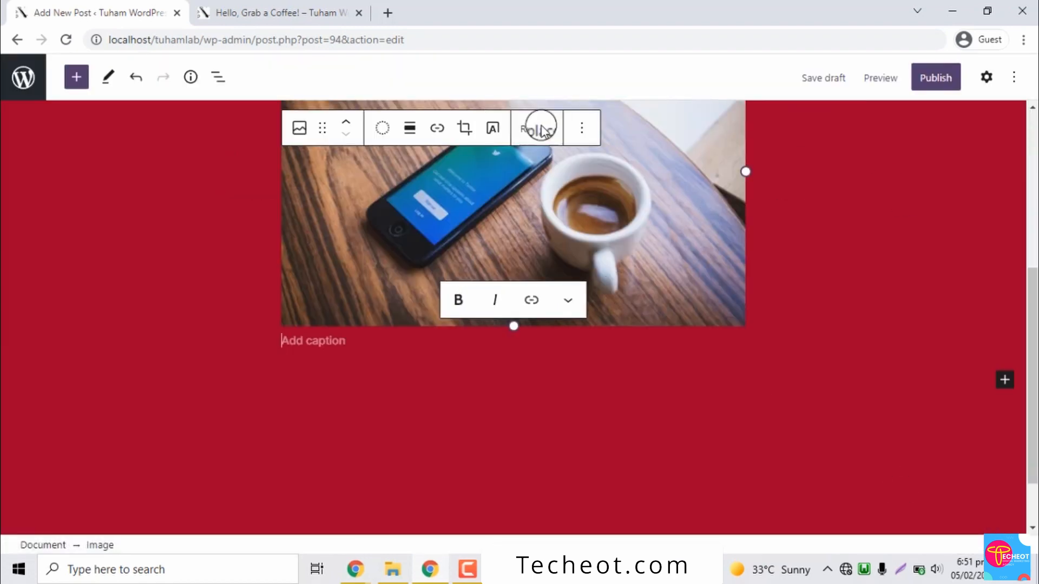
# Check the published post for its next element and add an H2 Heading block below the coffee image.
pyautogui.click(281, 13)
pyautogui.moveTo(1032, 186); pyautogui.dragTo(1033, 233)
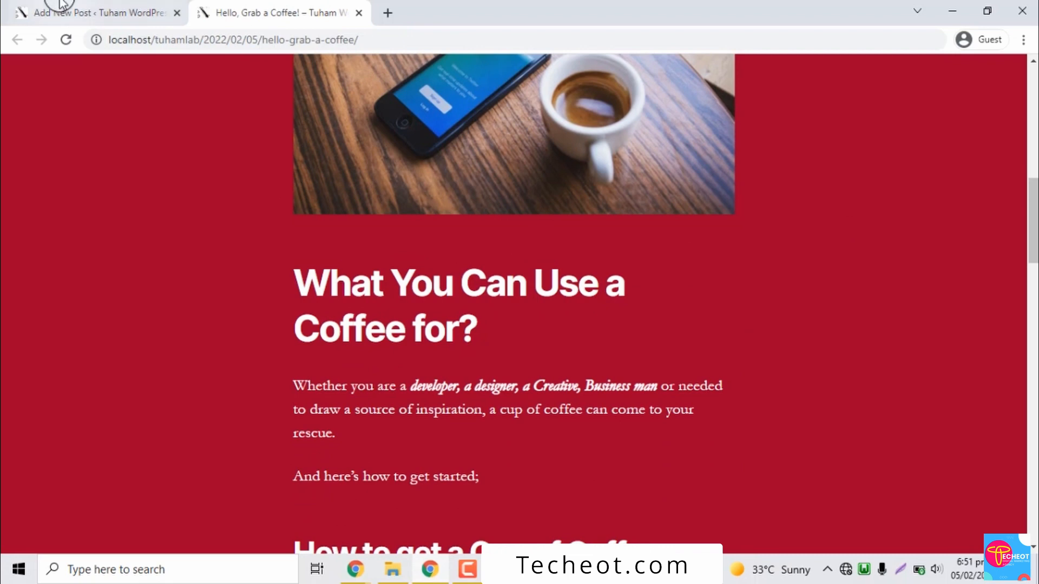
pyautogui.click(81, 13)
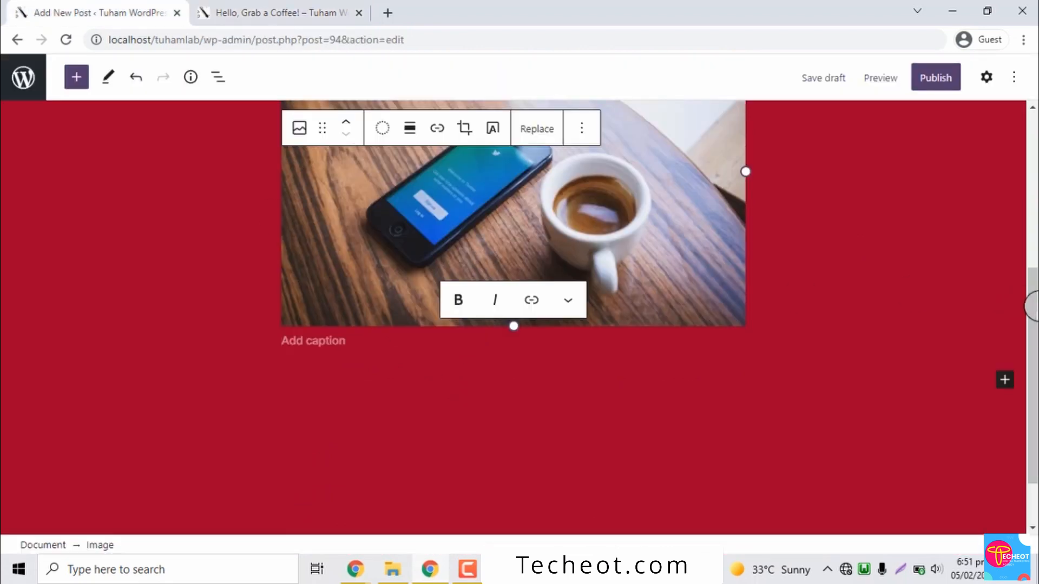
pyautogui.moveTo(1030, 294); pyautogui.dragTo(1024, 157)
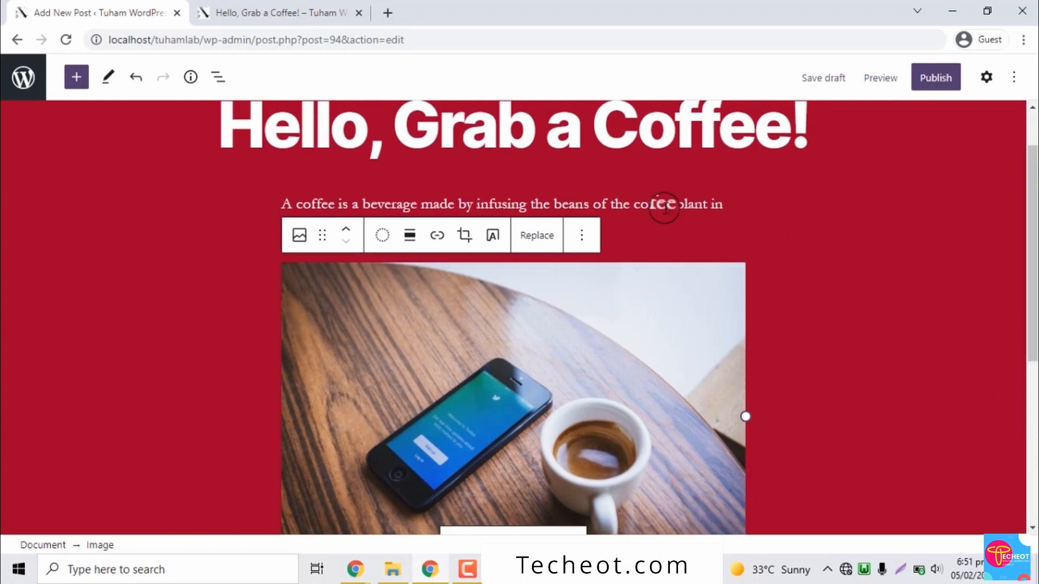
pyautogui.click(665, 205)
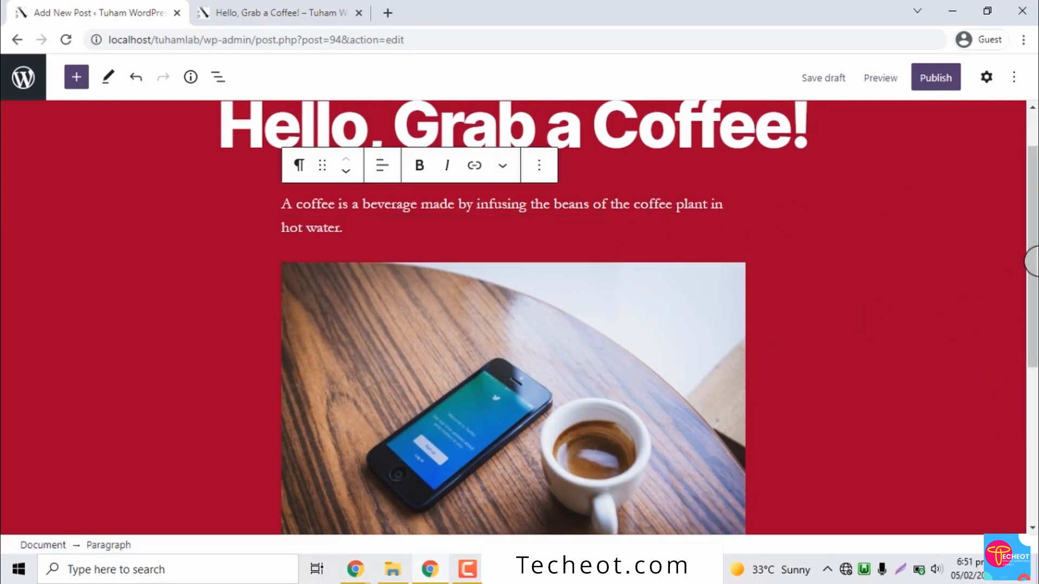
pyautogui.moveTo(1032, 309); pyautogui.dragTo(1027, 396)
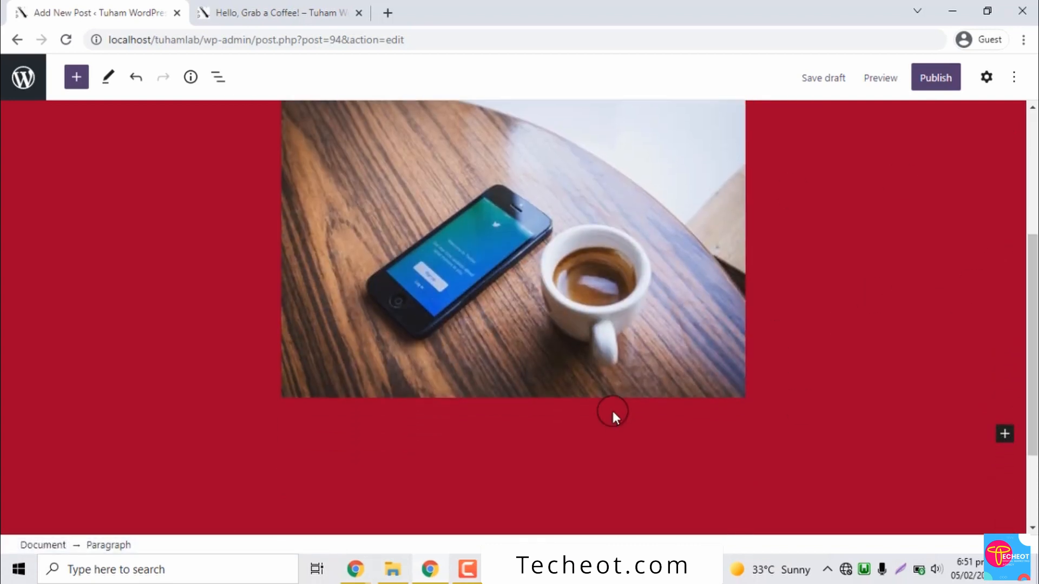
pyautogui.click(611, 408)
pyautogui.click(575, 373)
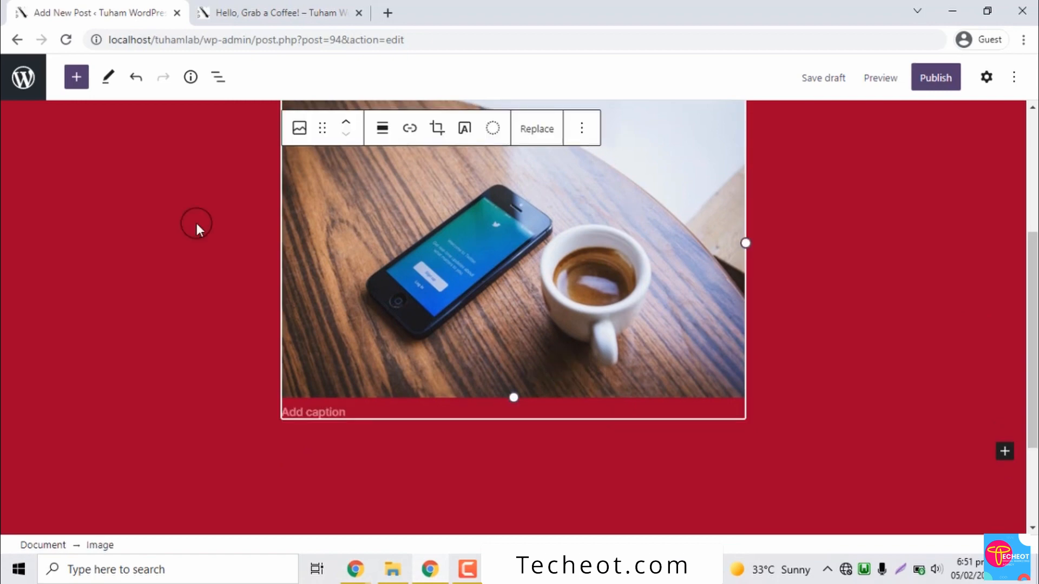
pyautogui.click(76, 81)
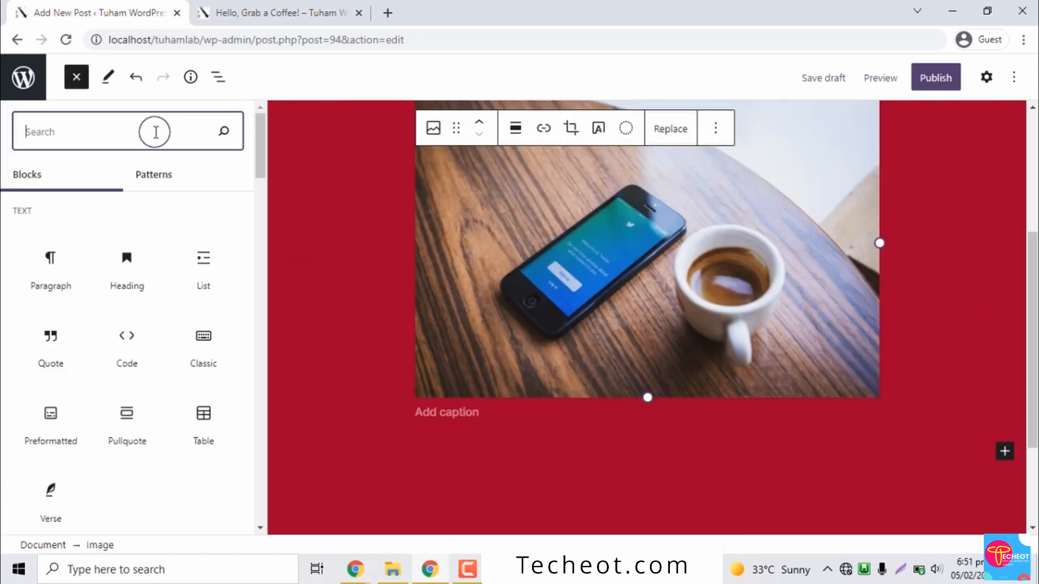
pyautogui.write('heading')
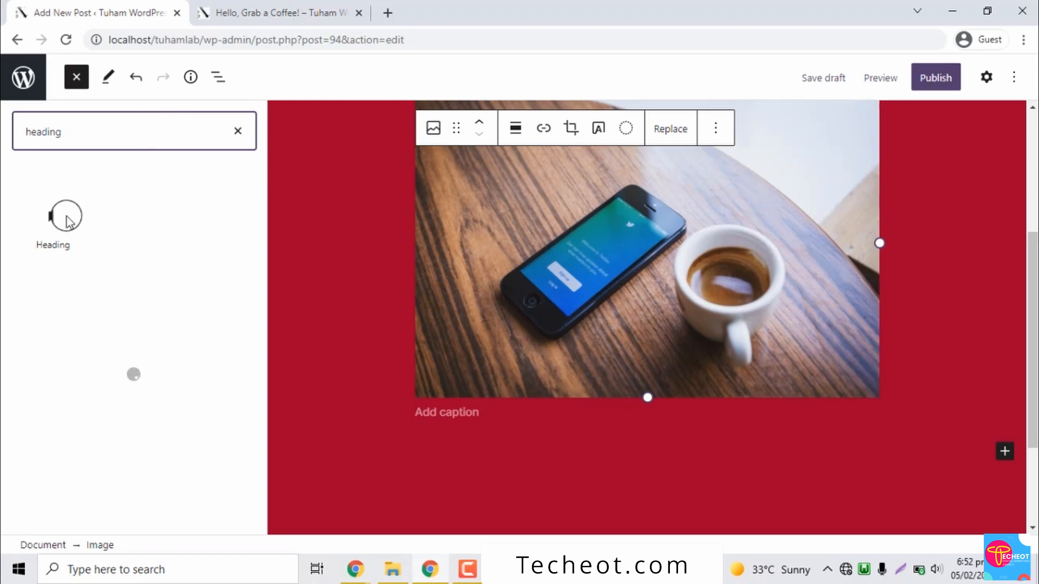
pyautogui.click(53, 222)
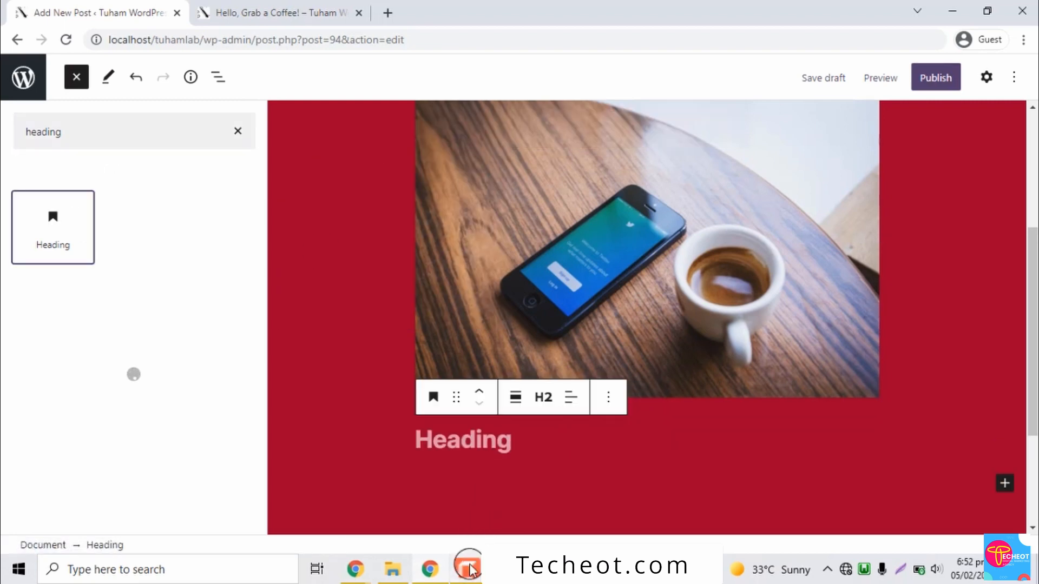
pyautogui.moveTo(469, 568)
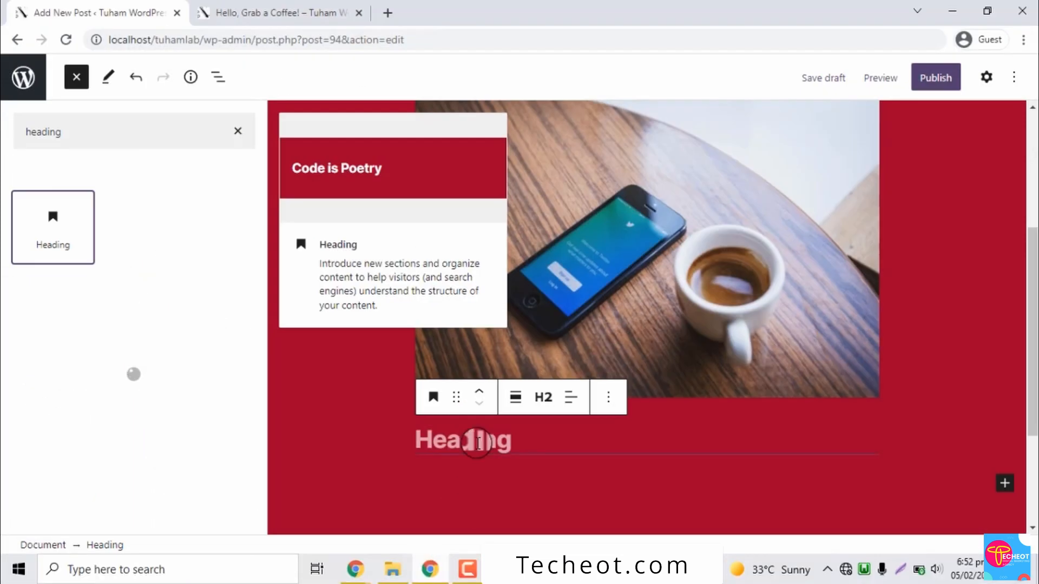
# Fill in the heading below the coffee image as "What You Can Use a Coffee For?".
pyautogui.click(479, 441)
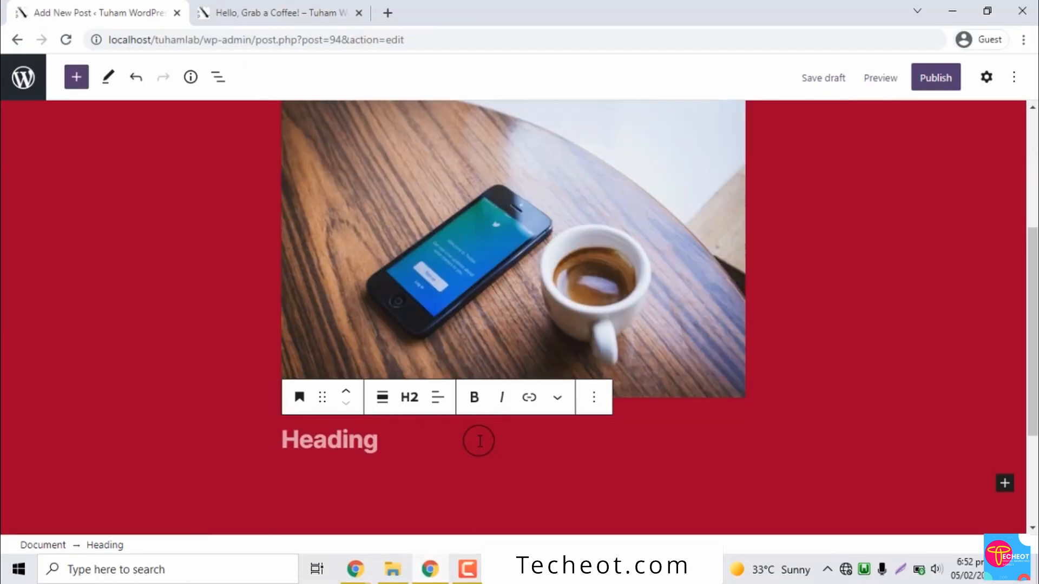
pyautogui.write('What You Can')
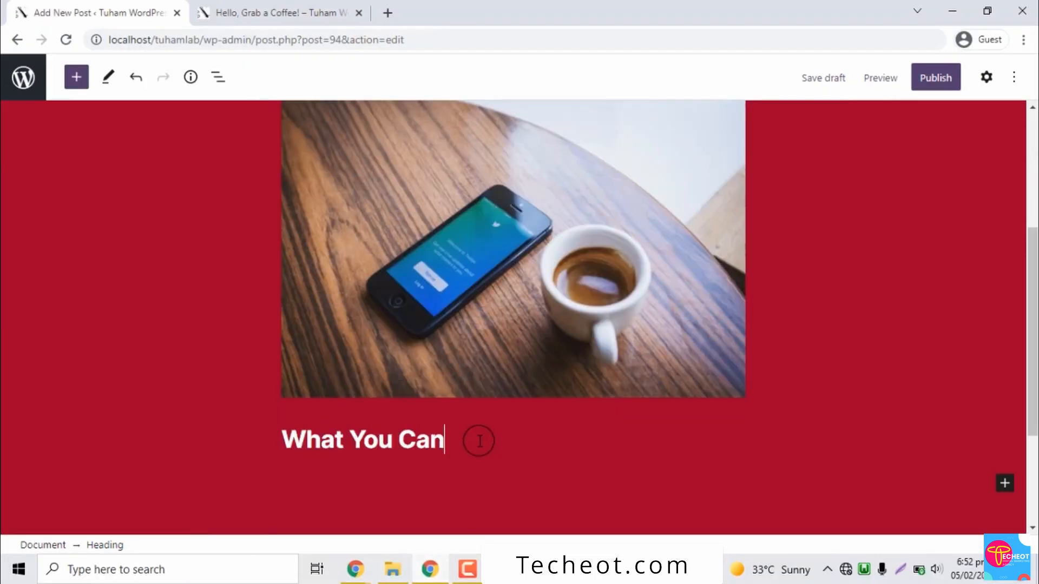
pyautogui.write(' Use a Coffee For?')
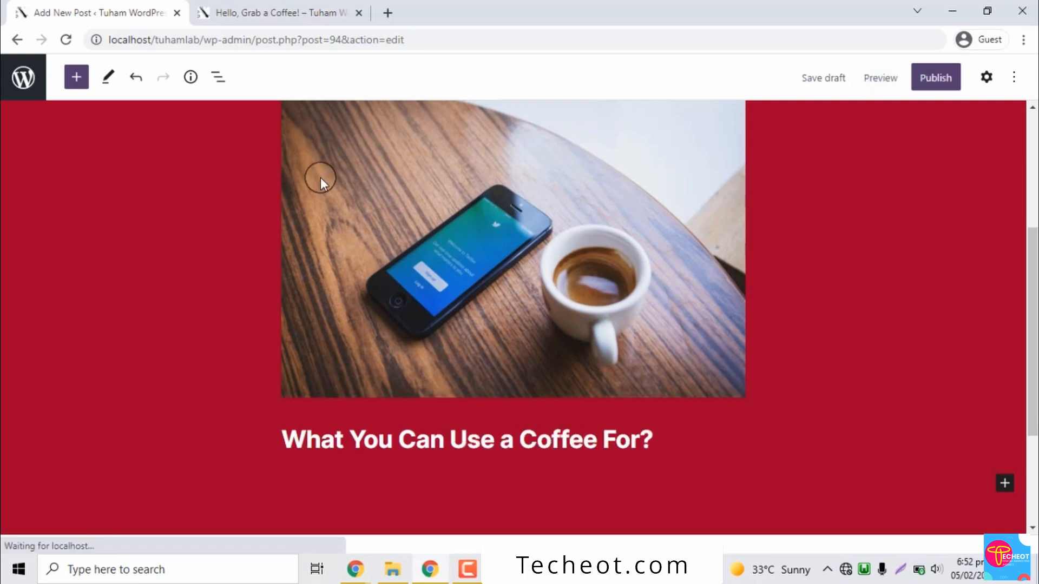
# Copy the "Whether you are a developer" paragraph from the published post into a new paragraph below the heading, and undo the paste.
pyautogui.click(254, 12)
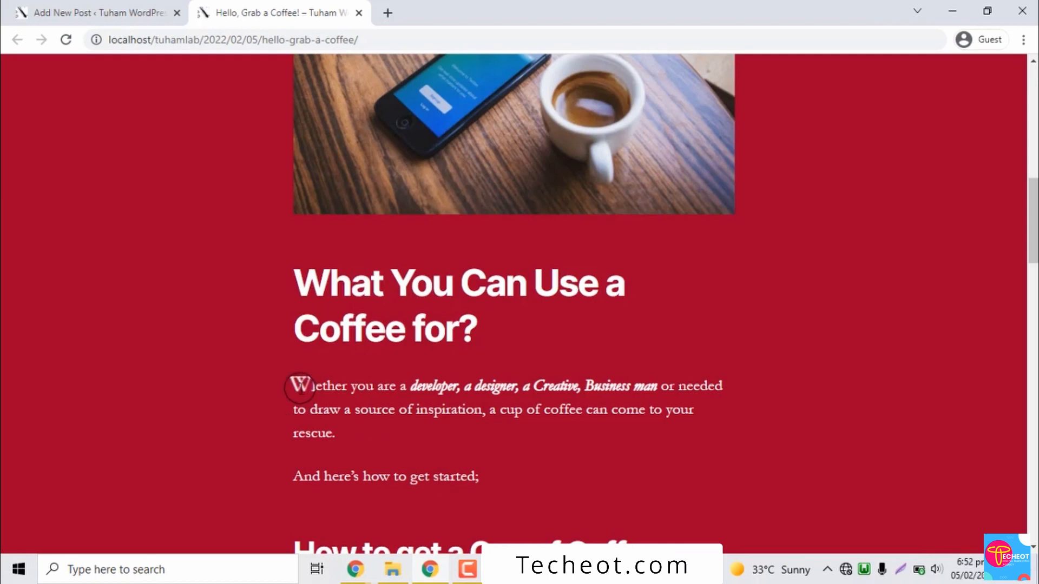
pyautogui.moveTo(295, 387); pyautogui.dragTo(341, 433)
pyautogui.hotkey('ctrl', 'c')
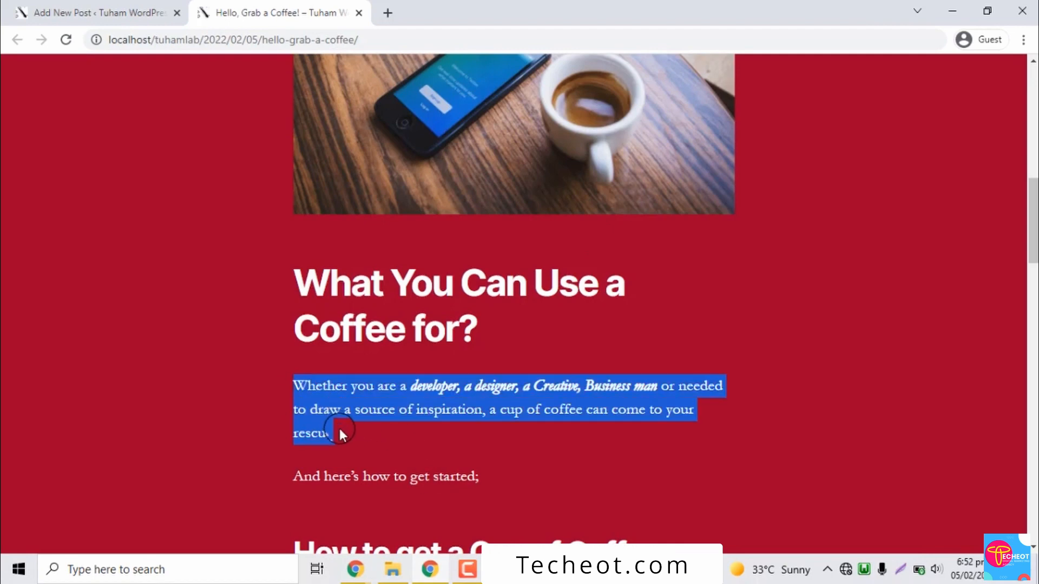
pyautogui.click(70, 11)
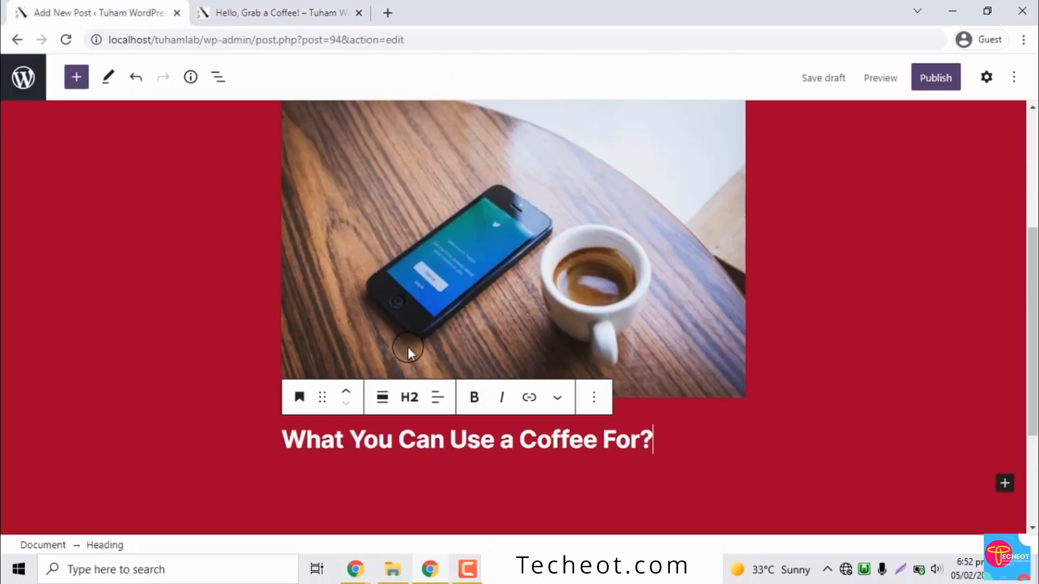
pyautogui.press('Return')
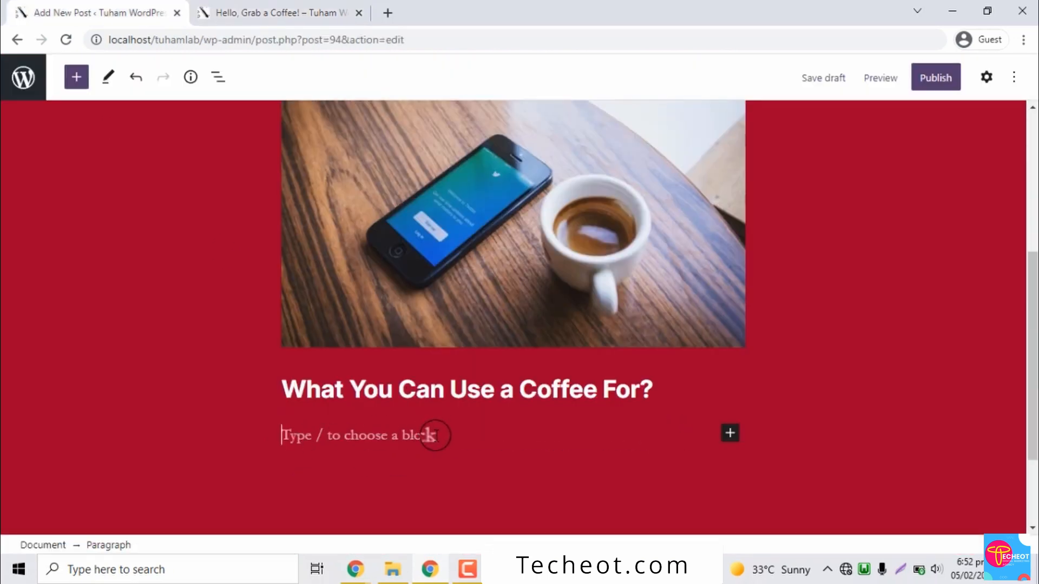
pyautogui.hotkey('ctrl', 'v')
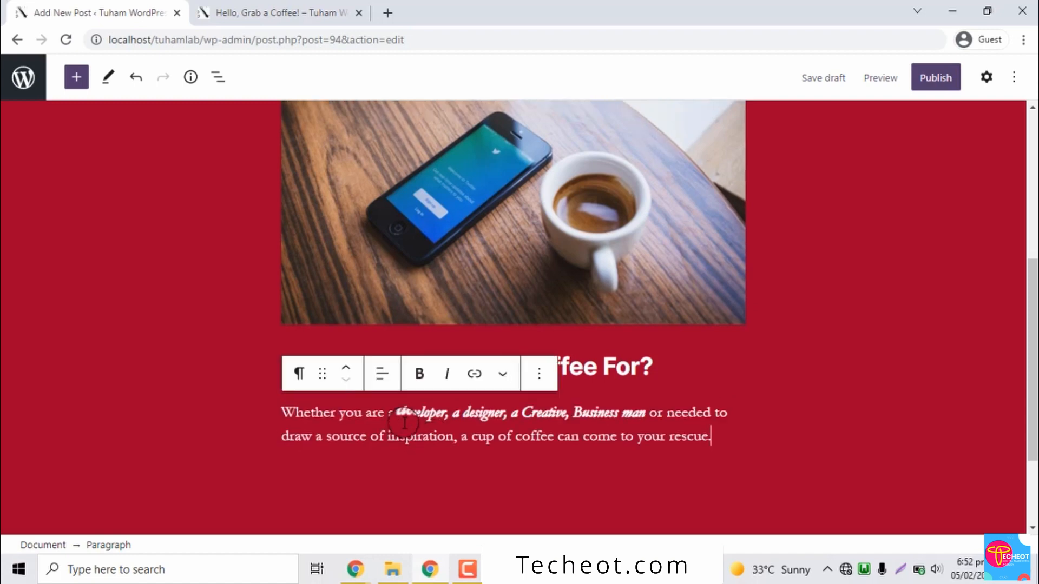
pyautogui.hotkey('ctrl', 'z')
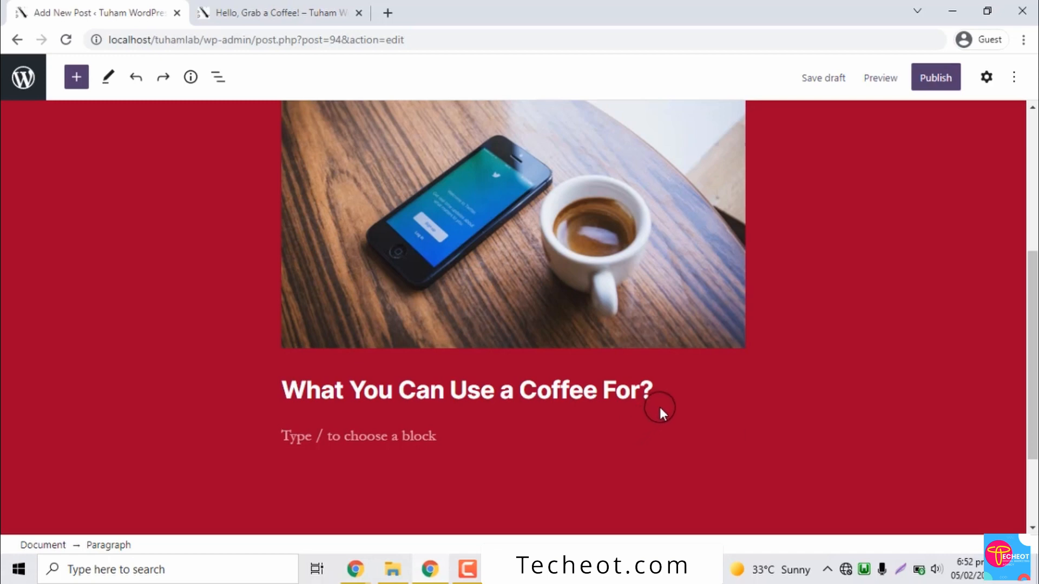
# Insert a Paragraph block directly below the "What You Can Use a Coffee For?" heading and place the cursor in it.
pyautogui.click(652, 391)
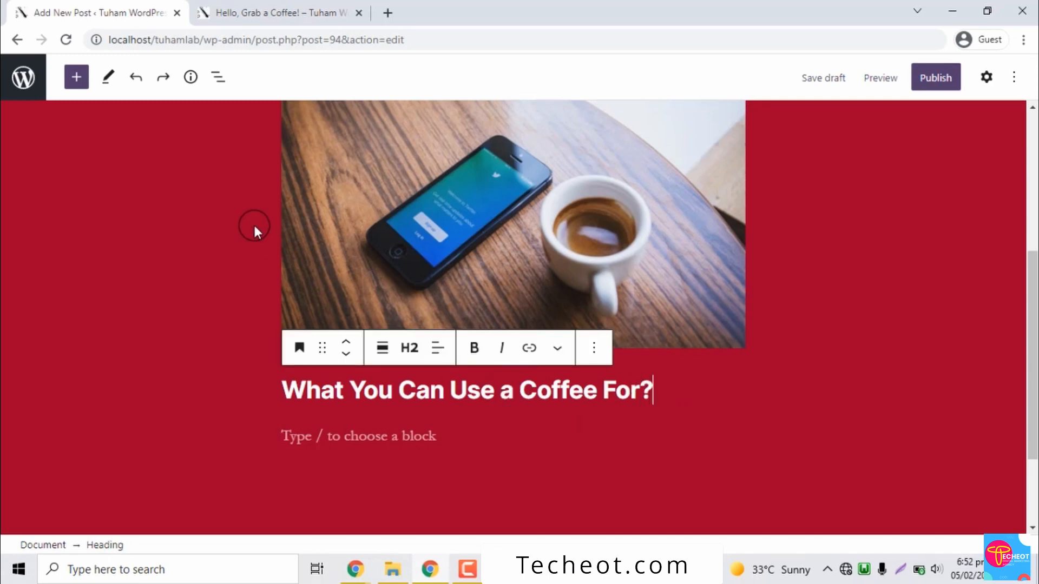
pyautogui.click(76, 81)
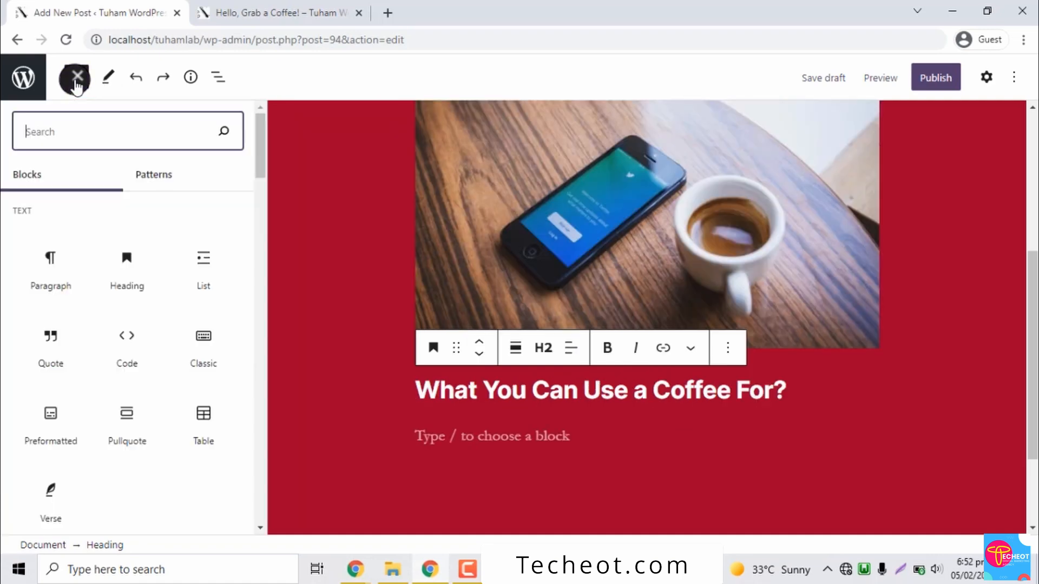
pyautogui.click(50, 290)
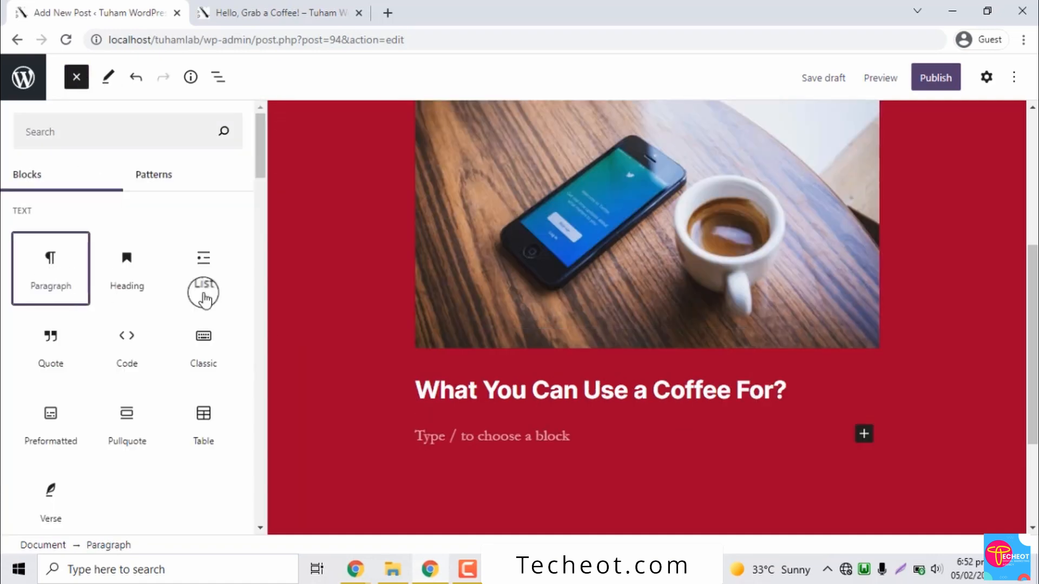
pyautogui.click(497, 439)
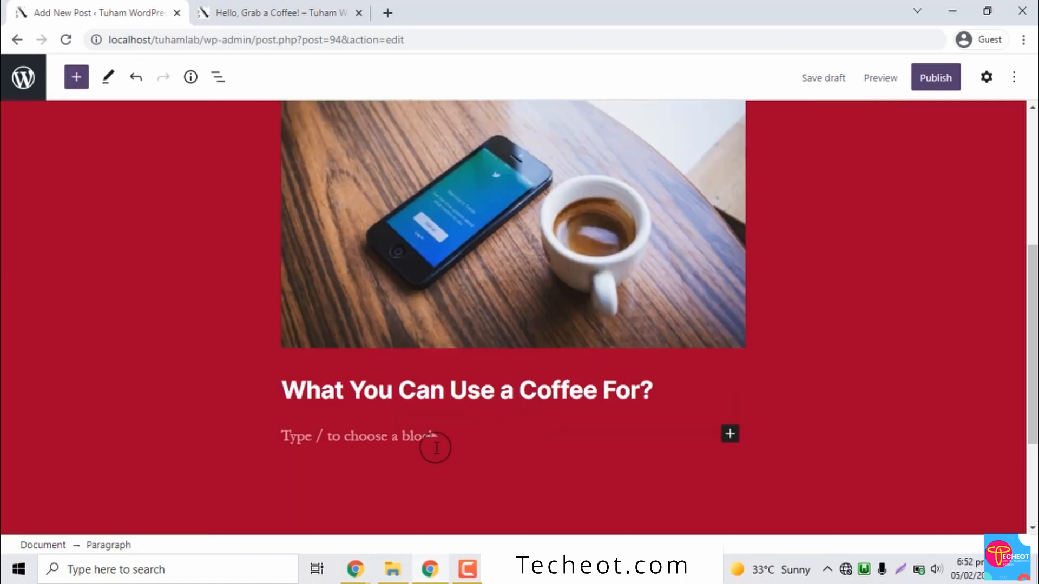
# Write "Whether you are a developer, a designer, a Creative, a businessman" in the new paragraph.
pyautogui.write('Whether yo')
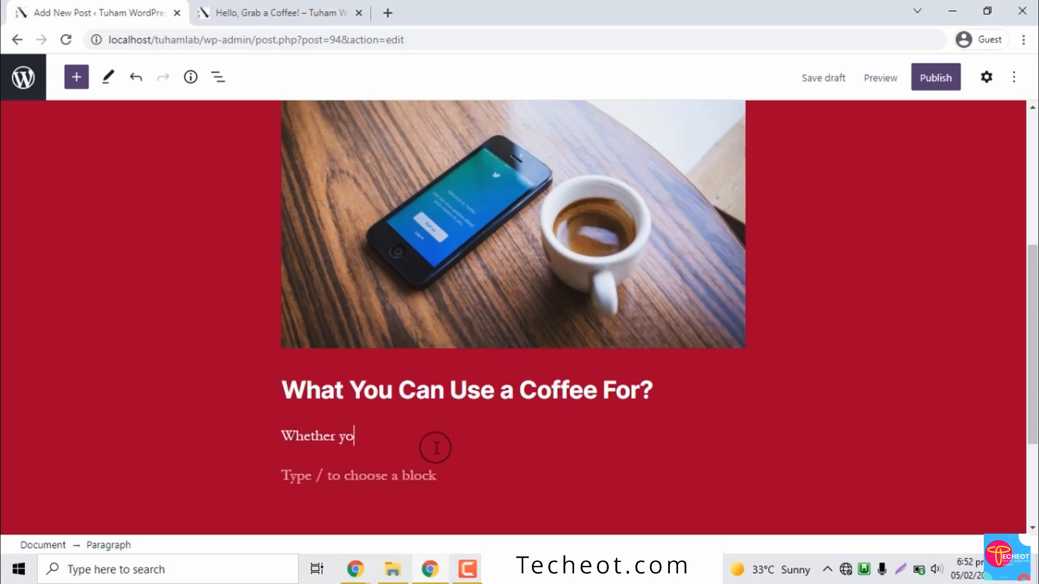
pyautogui.write('u can ')
pyautogui.write('are a dev')
pyautogui.write('eloper')
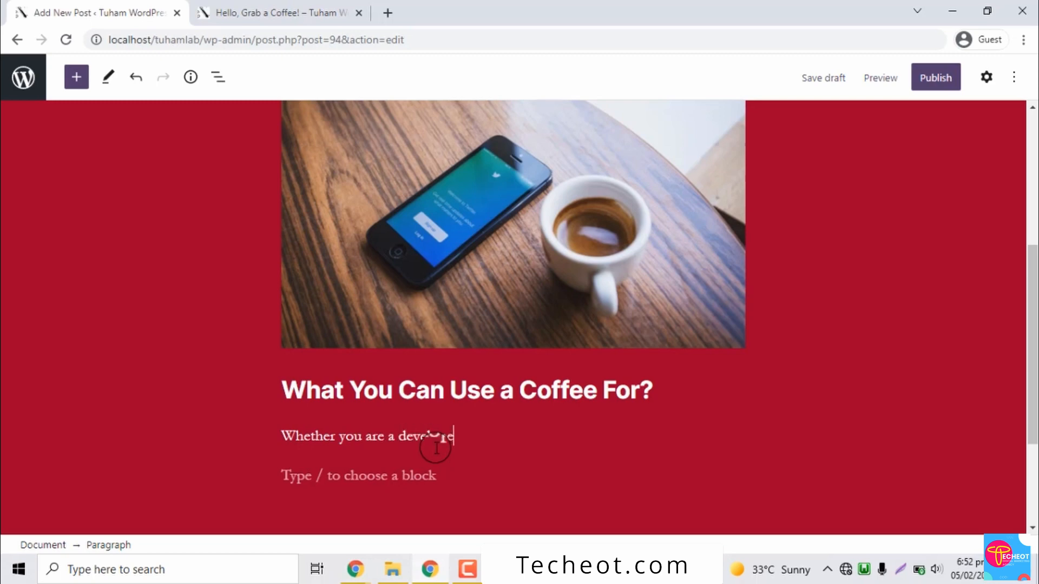
pyautogui.write(', a designer, a Creative, a bu')
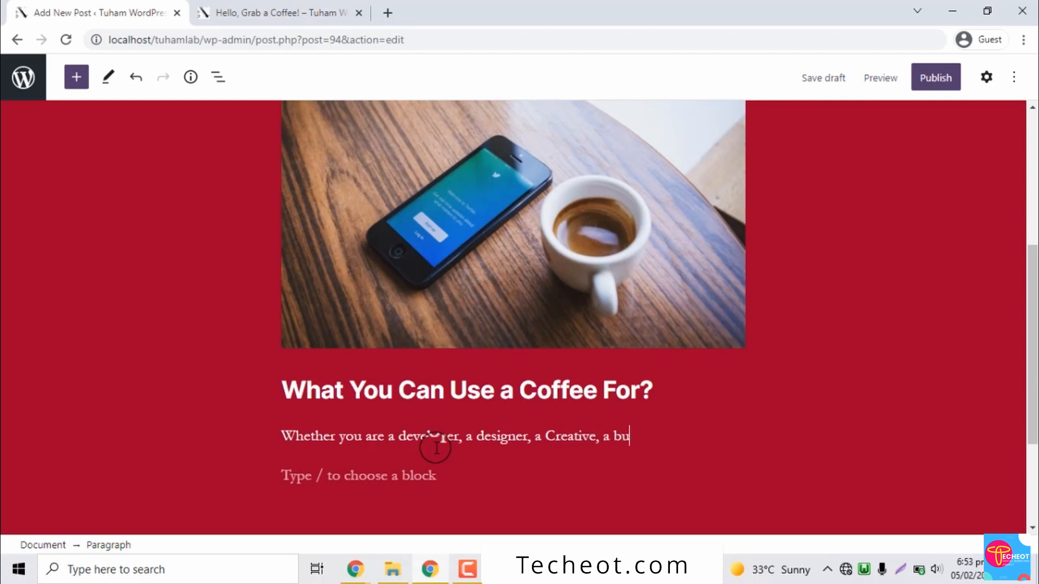
pyautogui.write('ssman')
# Check the wording in the published post and continue the paragraph with "or needed to draw a source of inspiration,".
pyautogui.click(279, 12)
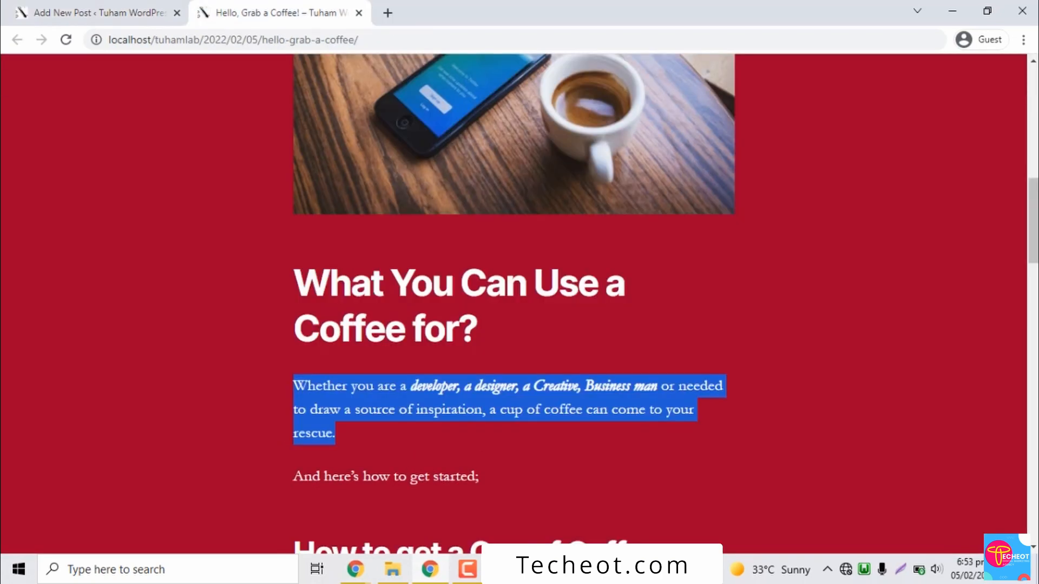
pyautogui.click(106, 6)
pyautogui.write('or needed')
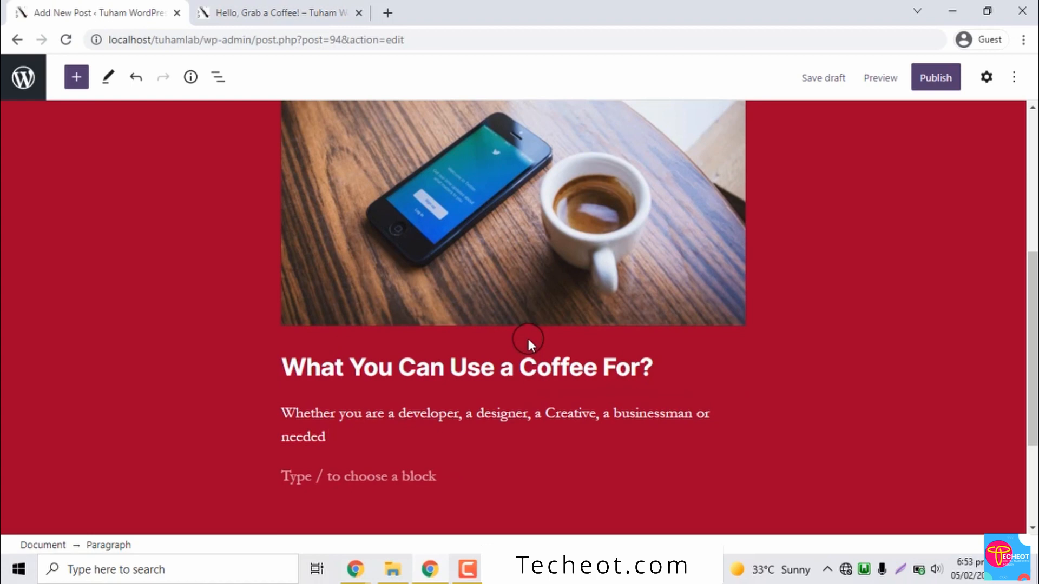
pyautogui.write(' to draw a s')
pyautogui.press('BackSpace')
pyautogui.write('a soru')
pyautogui.press('BackSpace')
pyautogui.press('BackSpace')
pyautogui.write('urce of inspiration,')
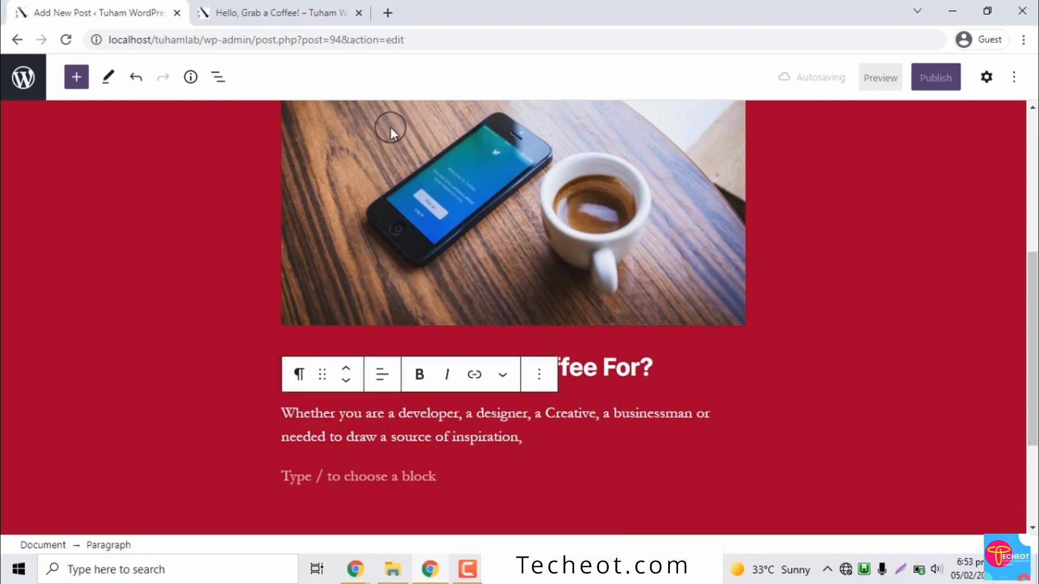
# Recheck the published wording and finish the paragraph with "a cup of coffee can come to the rescue.".
pyautogui.click(206, 11)
pyautogui.click(162, 12)
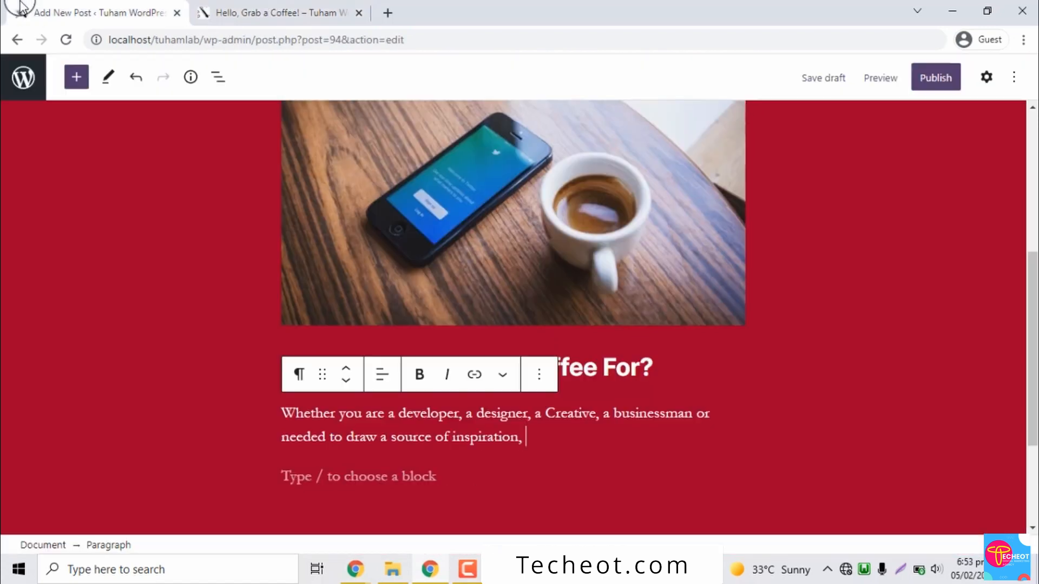
pyautogui.write('a')
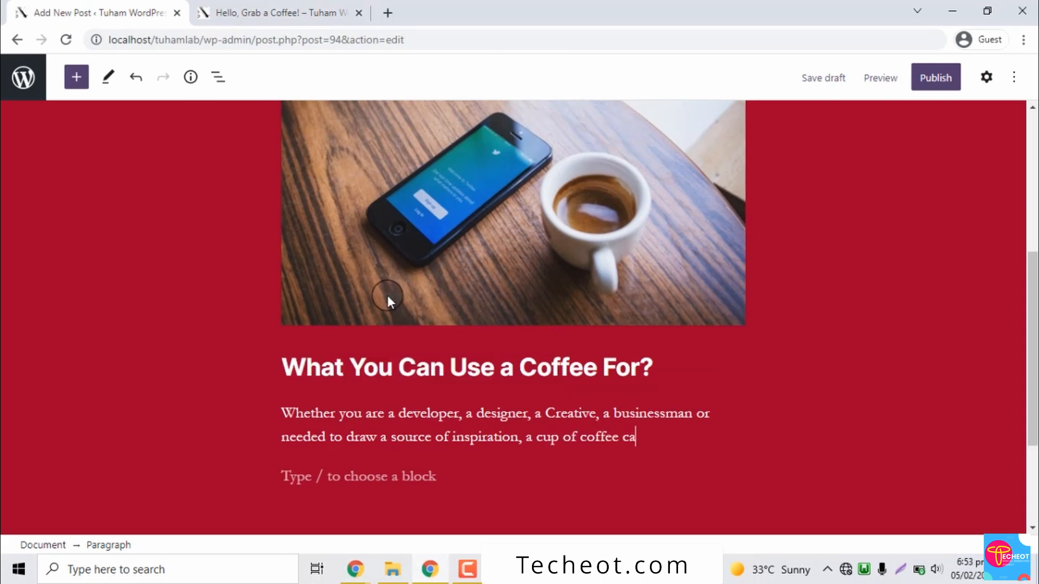
pyautogui.write('n come to the re')
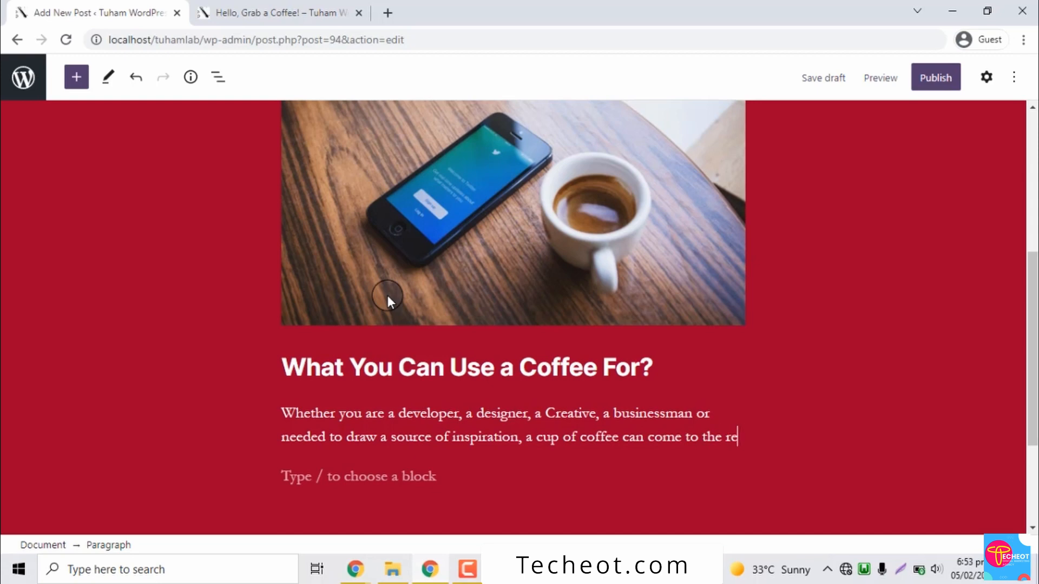
pyautogui.write('scue.')
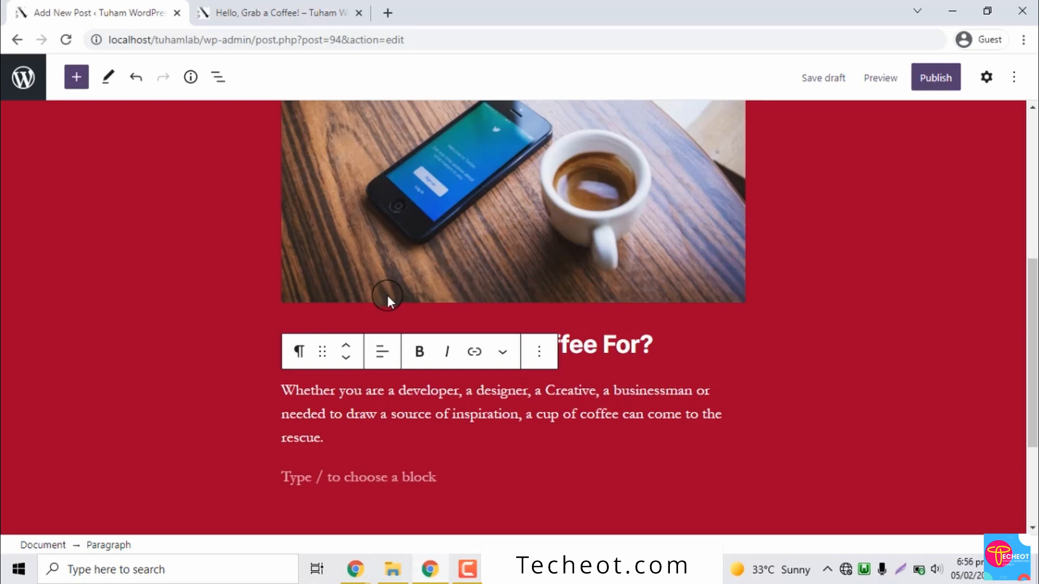
# Check which words are emphasised in the published paragraph and make "developer" bold and italic in the new post.
pyautogui.click(225, 12)
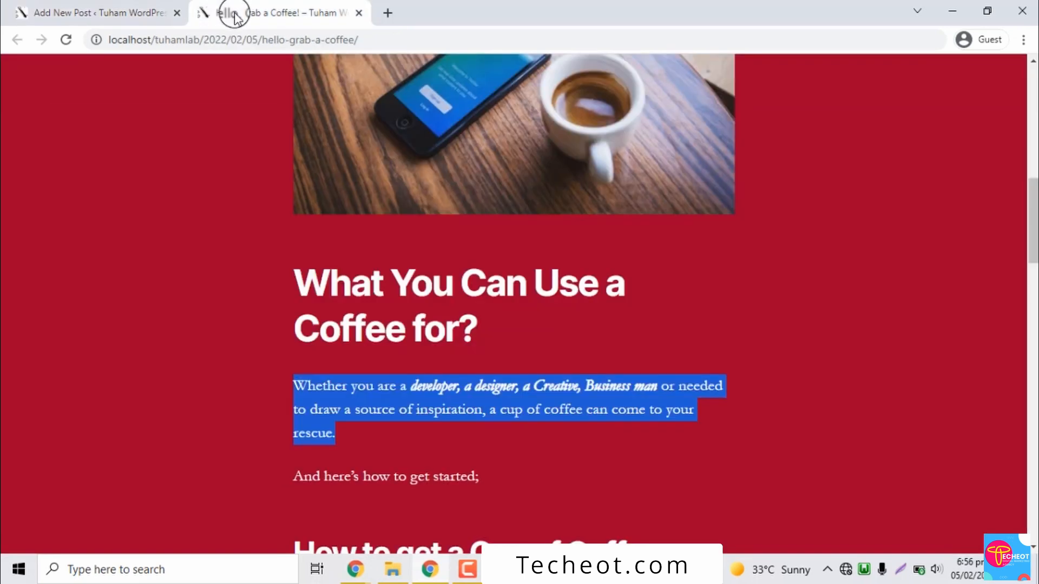
pyautogui.click(87, 6)
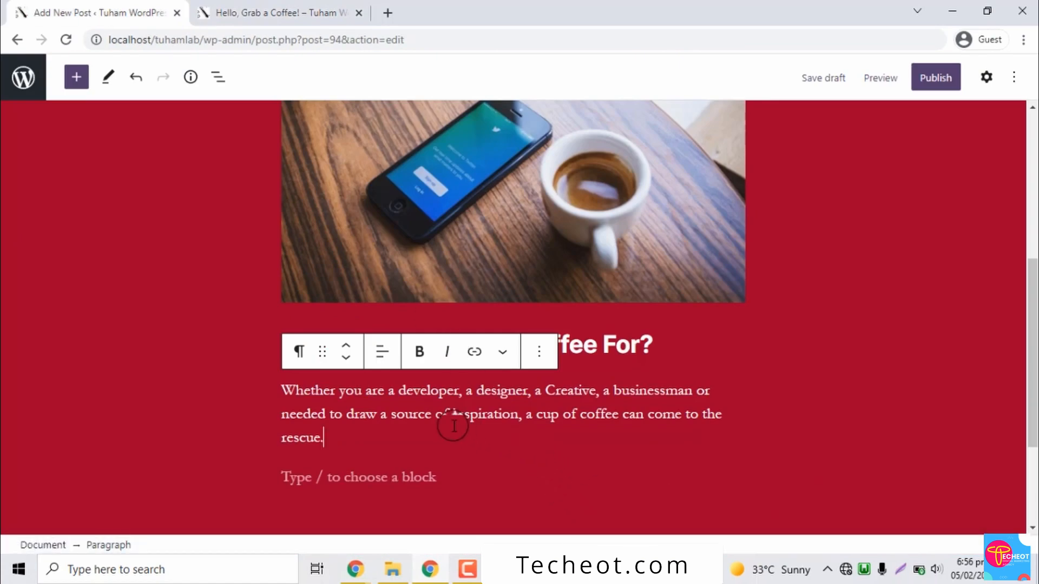
pyautogui.click(298, 15)
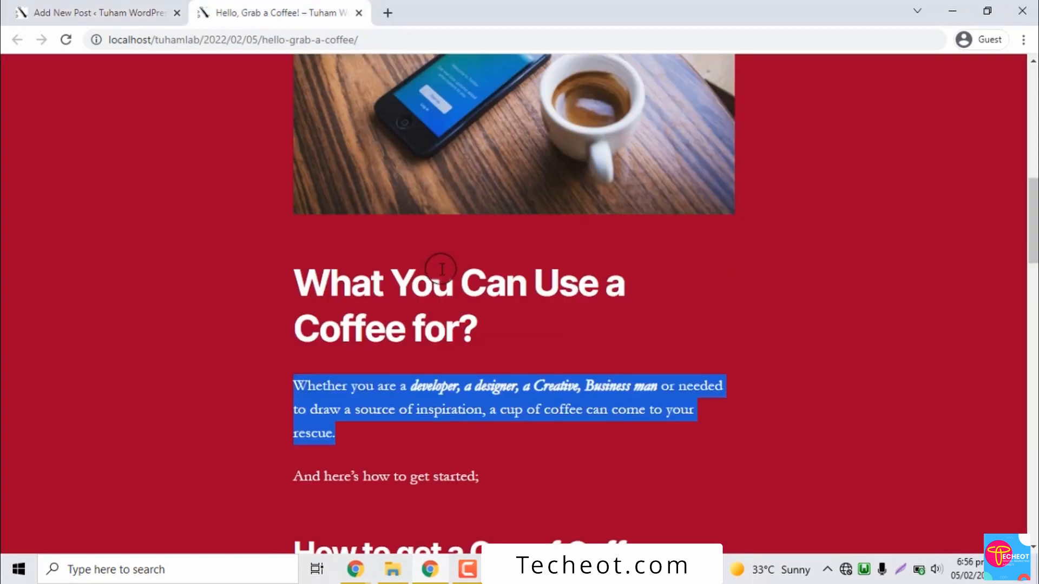
pyautogui.click(464, 411)
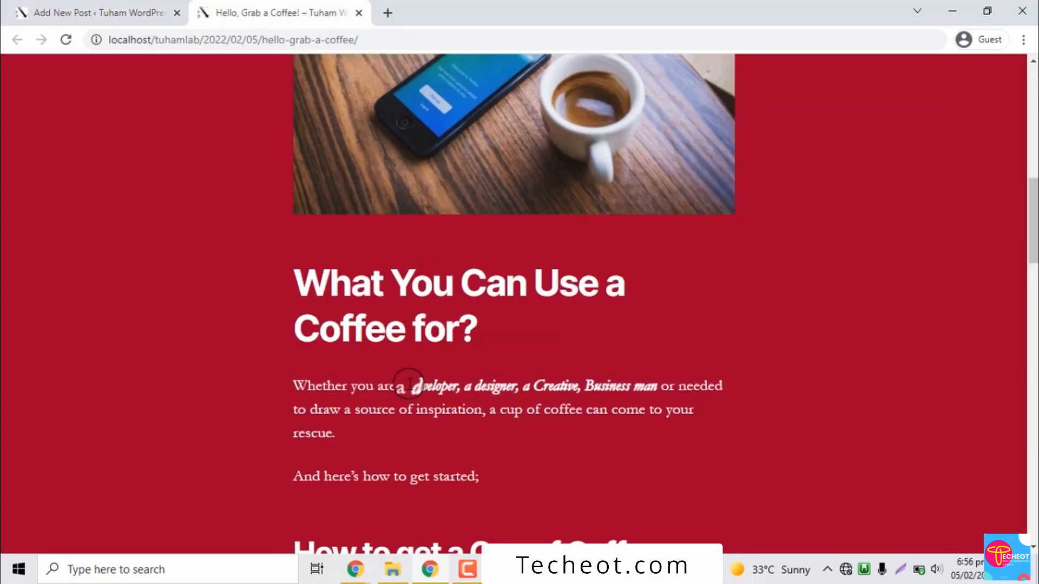
pyautogui.moveTo(411, 385); pyautogui.dragTo(494, 384)
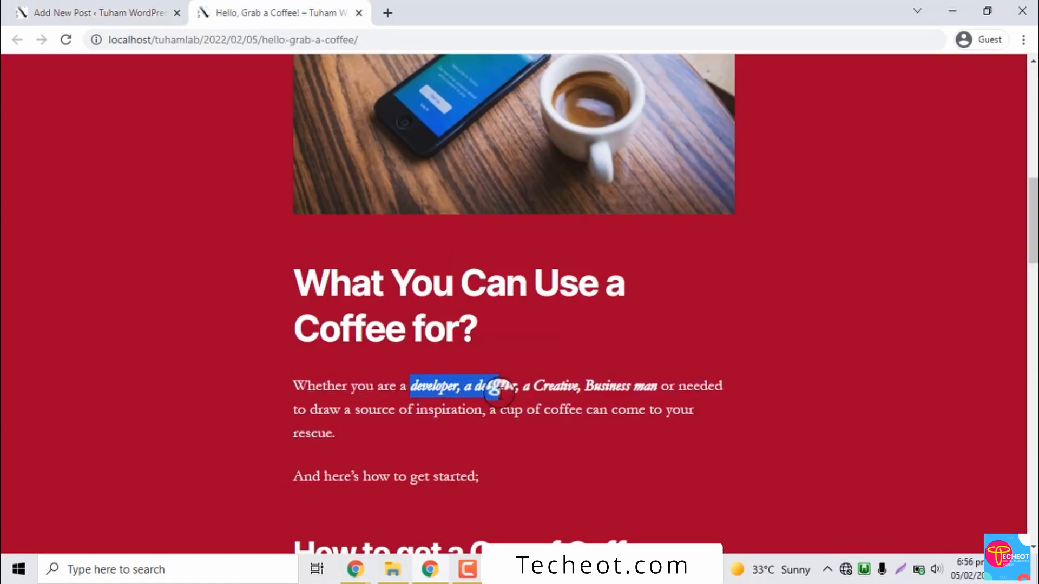
pyautogui.click(494, 385)
pyautogui.click(98, 12)
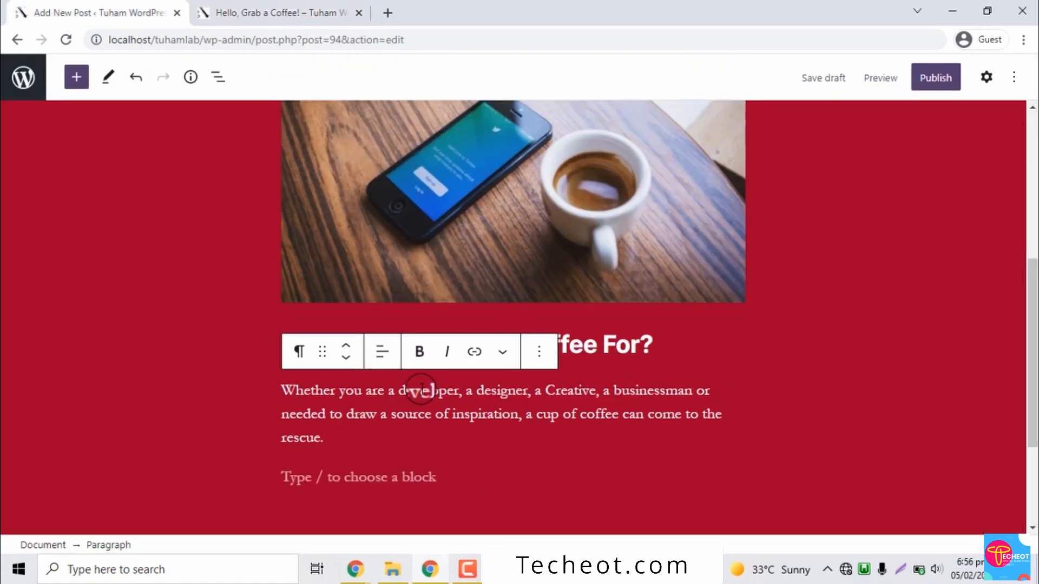
pyautogui.click(399, 390)
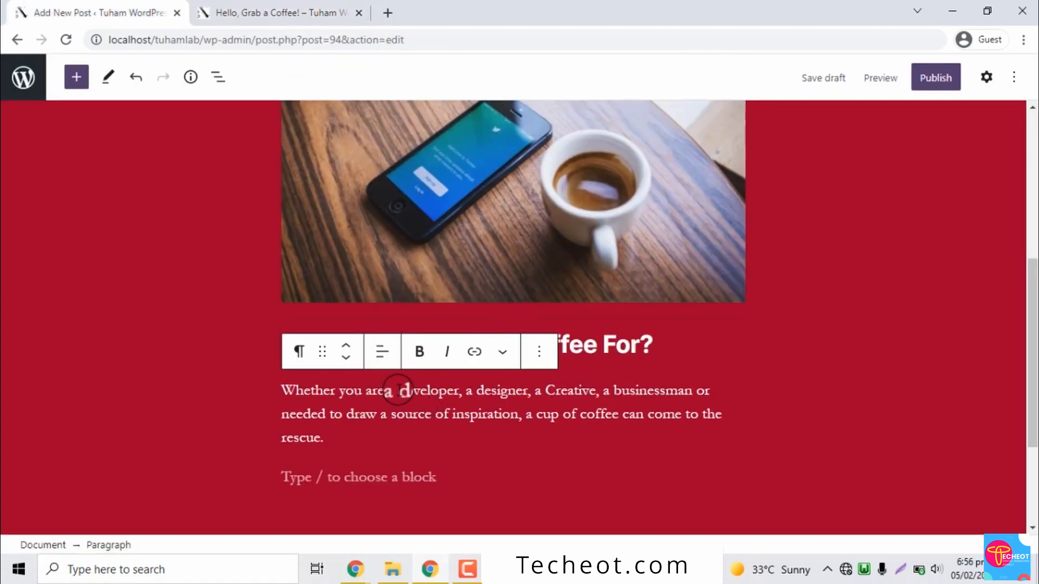
pyautogui.moveTo(398, 391); pyautogui.dragTo(457, 390)
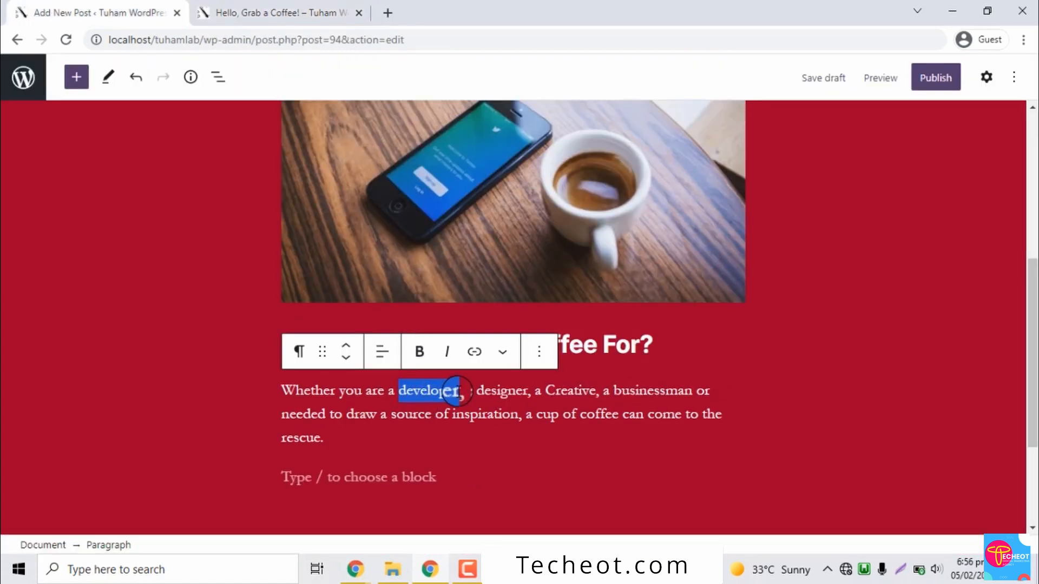
pyautogui.click(419, 352)
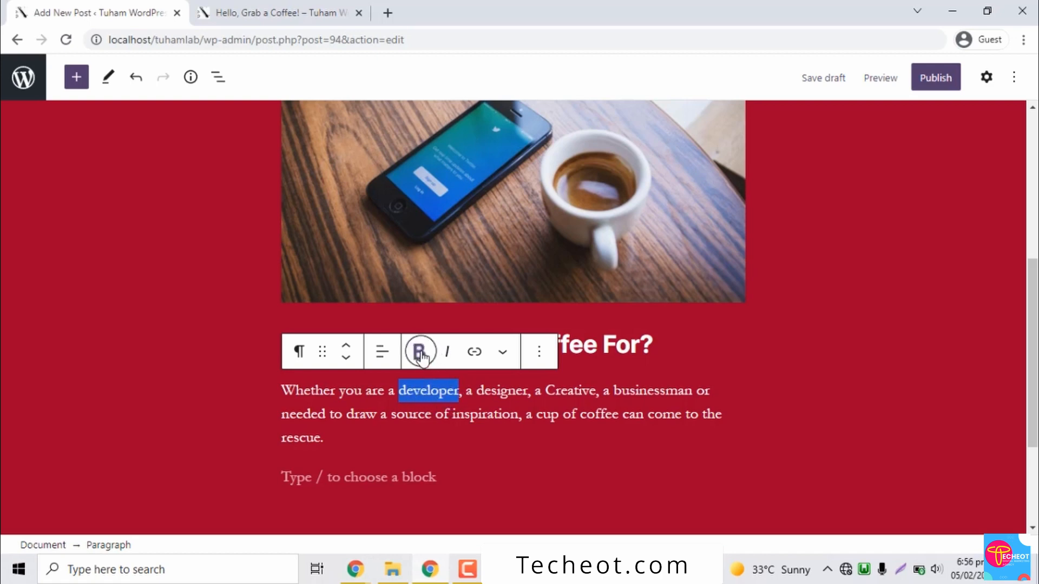
pyautogui.click(447, 352)
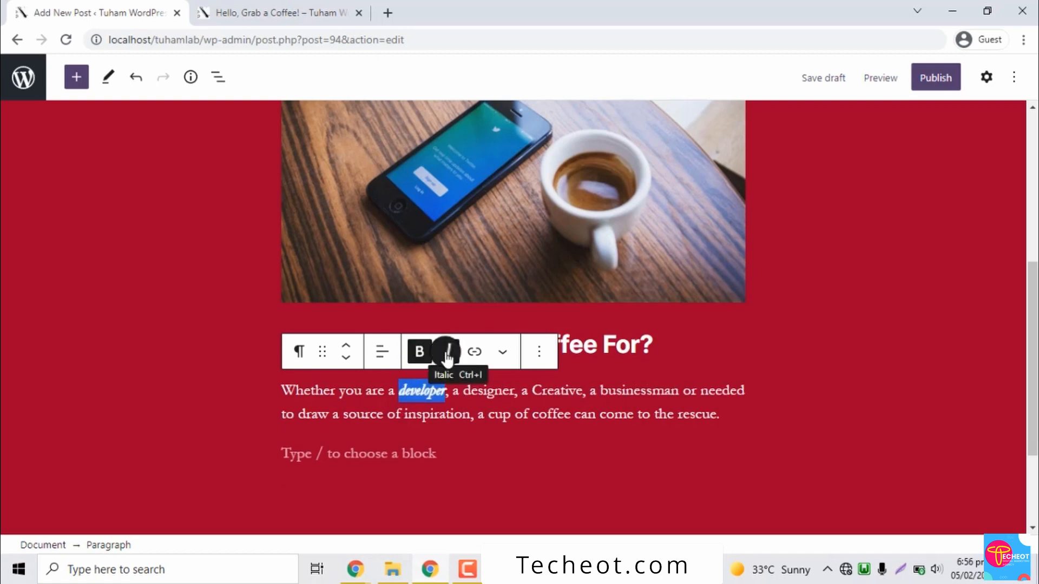
# Make the words "designer" and "Creative" bold and italic in the paragraph about who coffee can help.
pyautogui.click(463, 392)
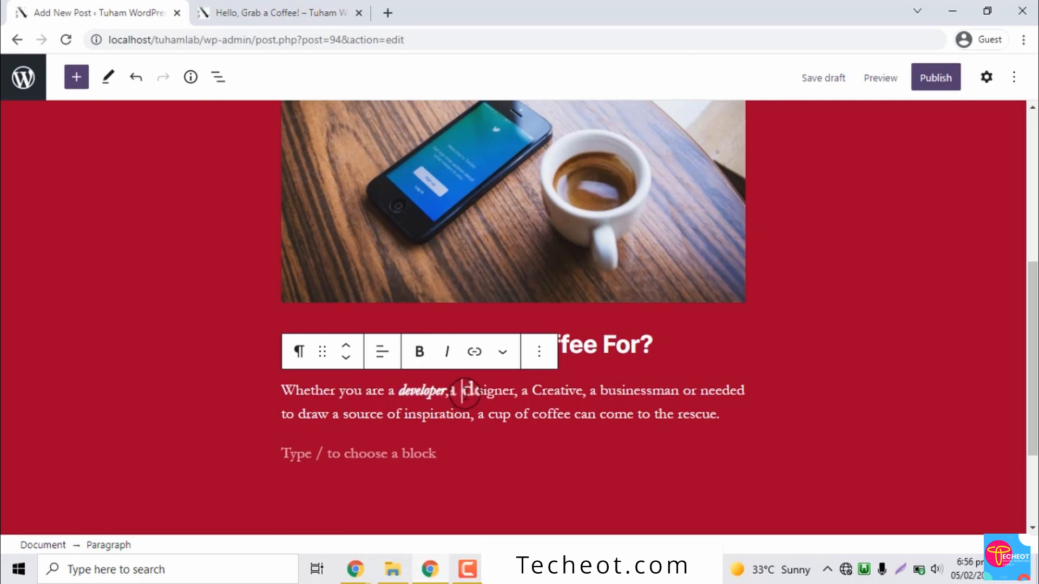
pyautogui.moveTo(466, 391); pyautogui.dragTo(514, 392)
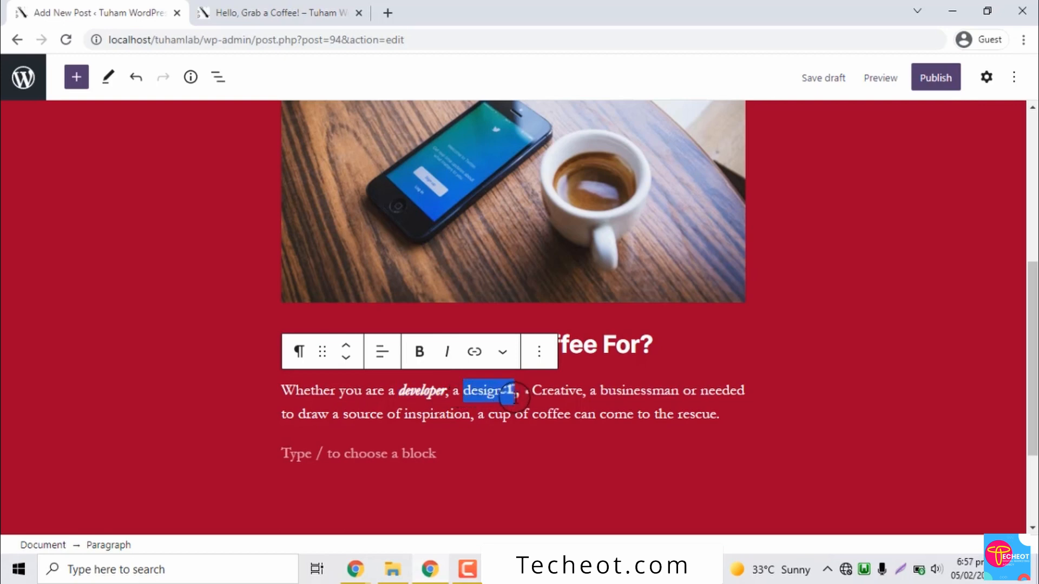
pyautogui.click(420, 351)
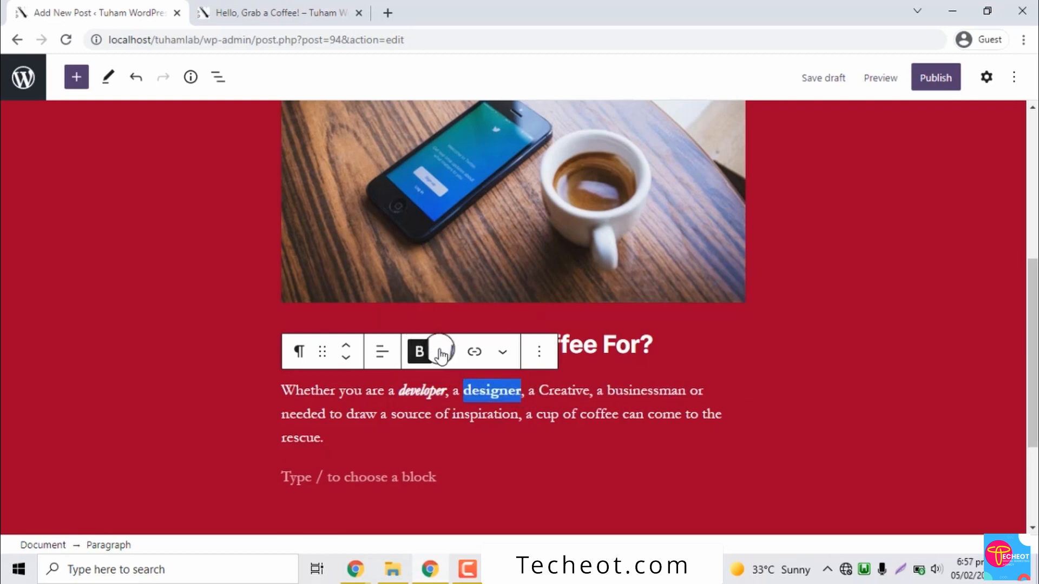
pyautogui.click(447, 353)
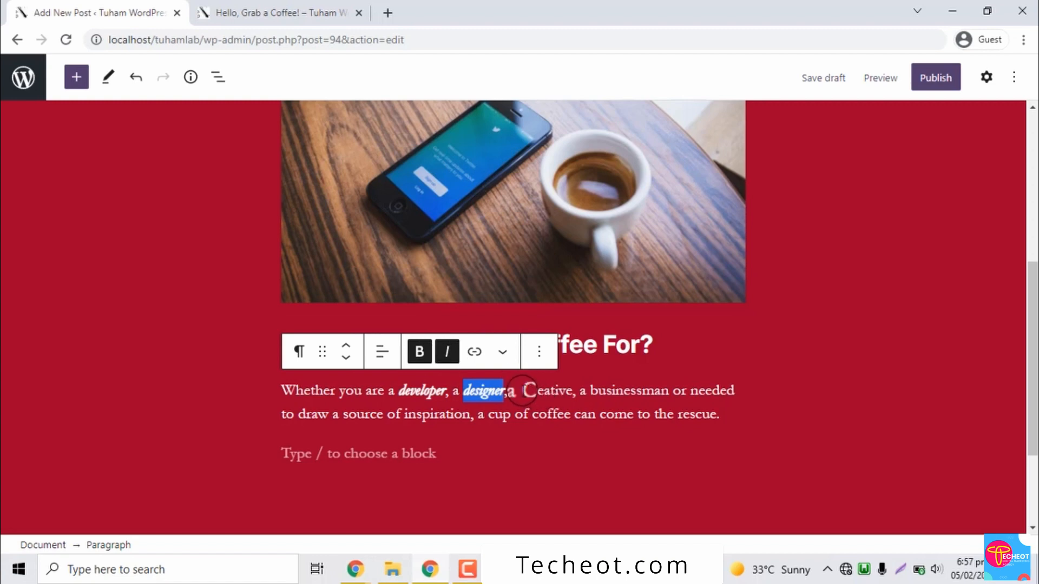
pyautogui.click(520, 390)
pyautogui.moveTo(521, 391); pyautogui.dragTo(577, 391)
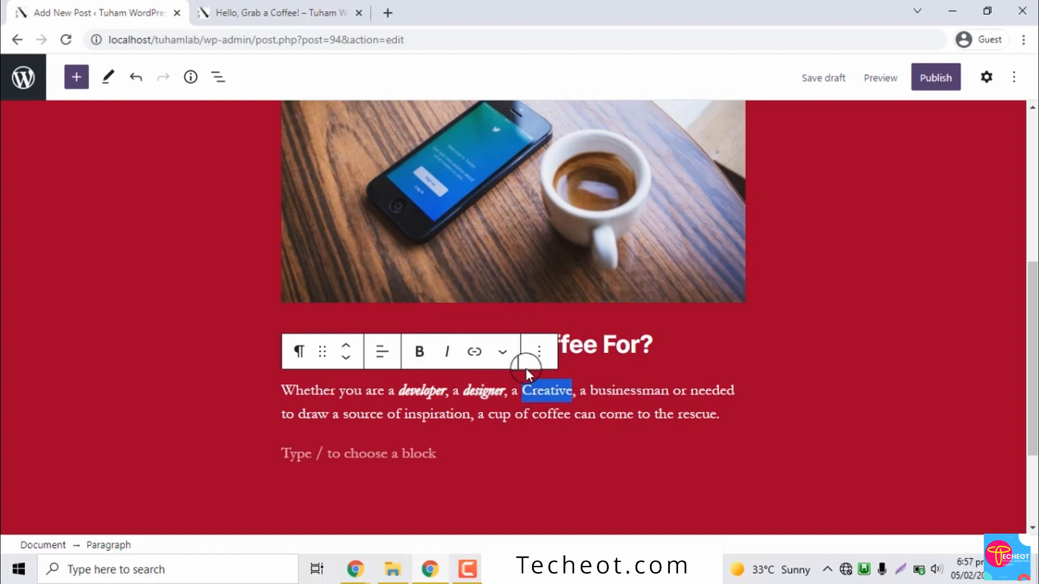
pyautogui.click(419, 351)
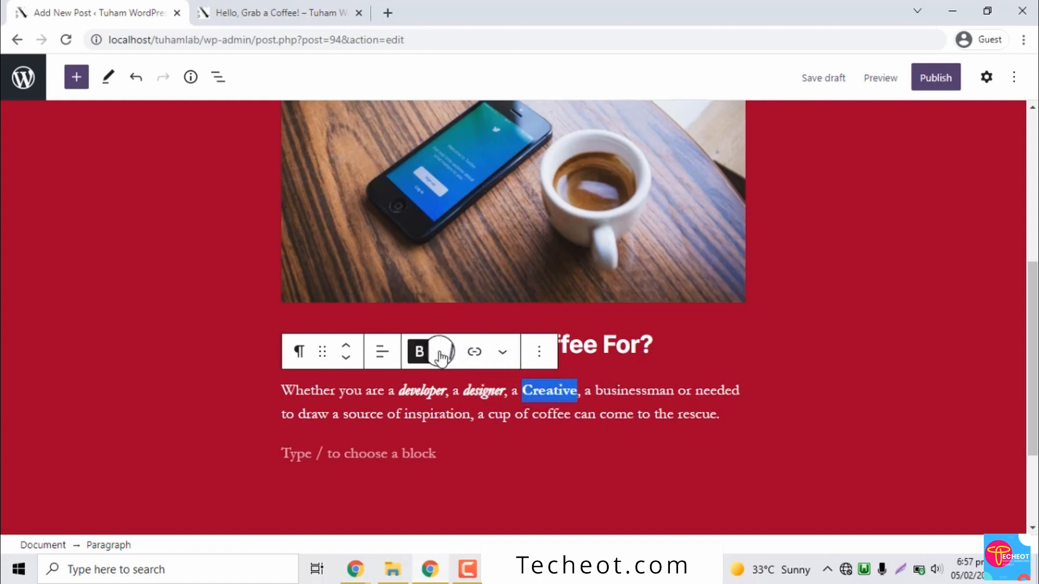
pyautogui.click(441, 355)
# Make the word "businessman" bold and italic in the same paragraph.
pyautogui.moveTo(584, 391); pyautogui.dragTo(661, 392)
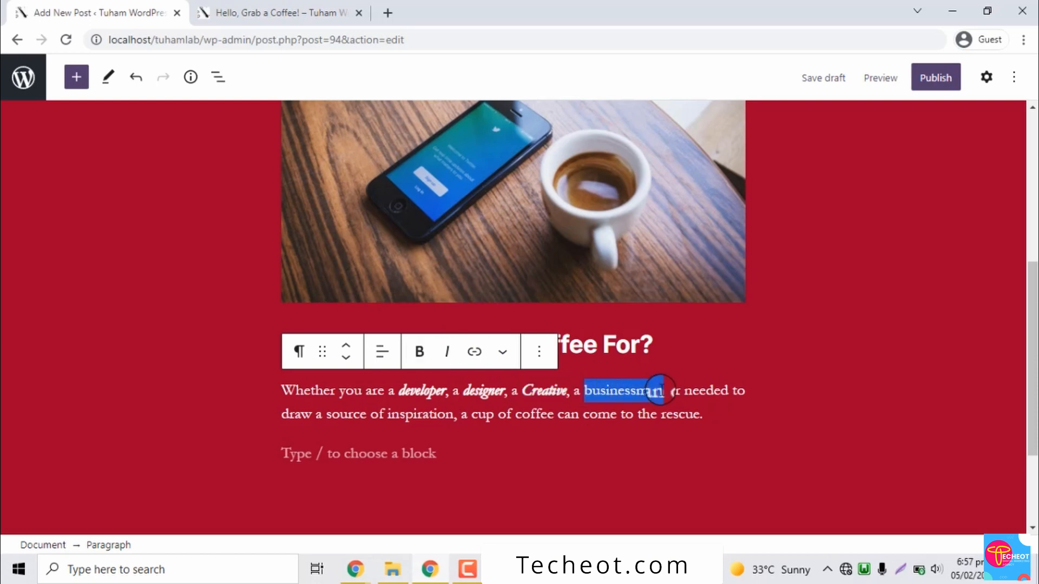
pyautogui.click(419, 352)
pyautogui.click(447, 354)
pyautogui.click(529, 405)
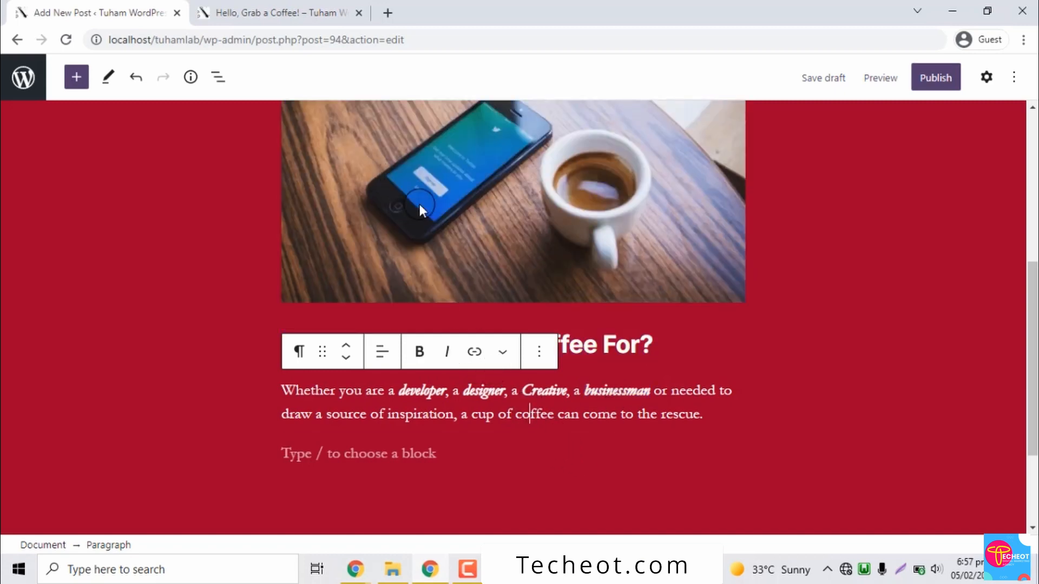
# Check what follows the paragraph in the published post and write "How To Get a Cup of Coffee" in the empty block.
pyautogui.click(290, 4)
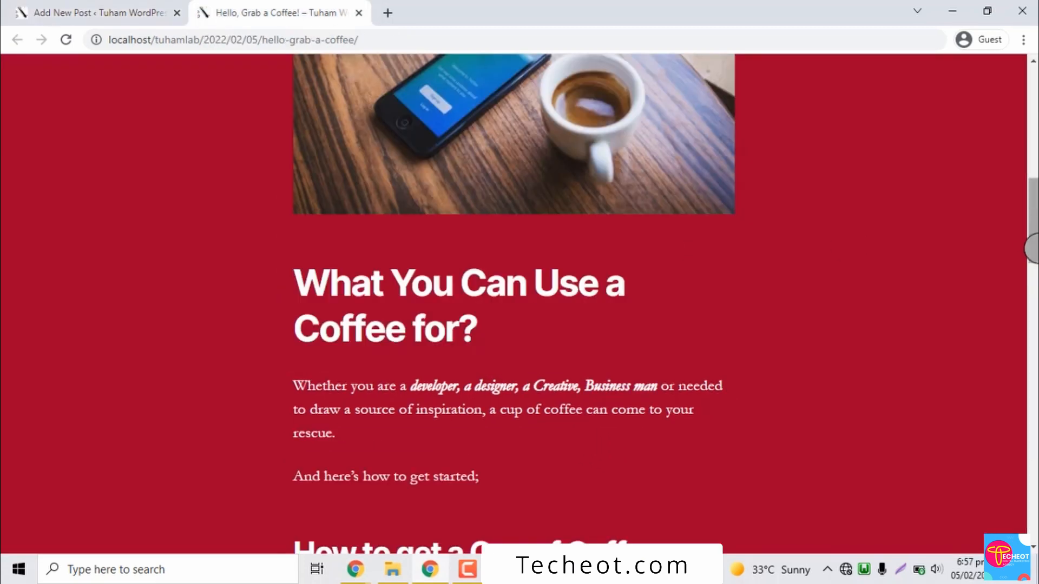
pyautogui.scroll(-5, 1034, 249)
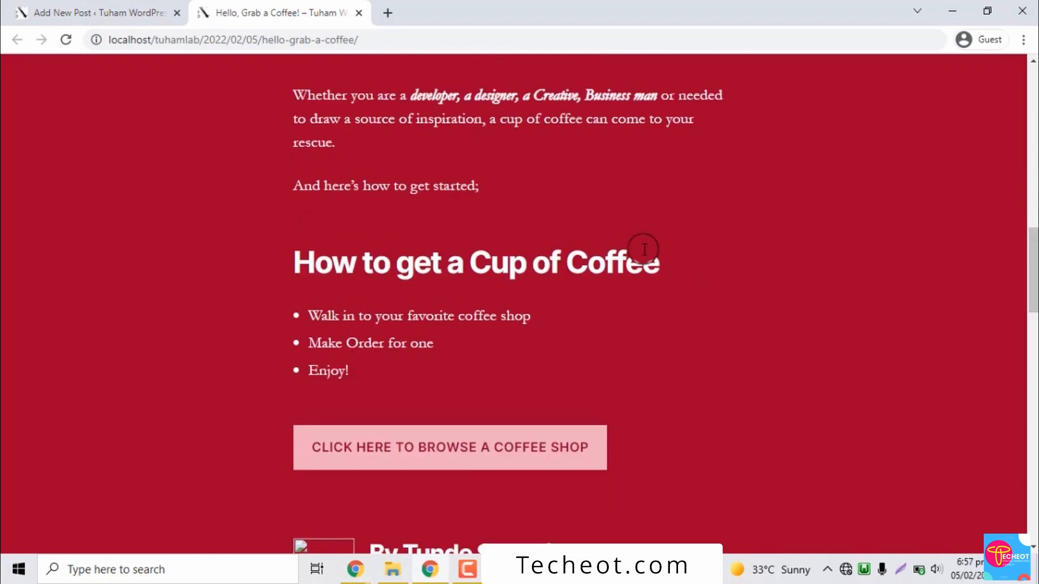
pyautogui.click(140, 7)
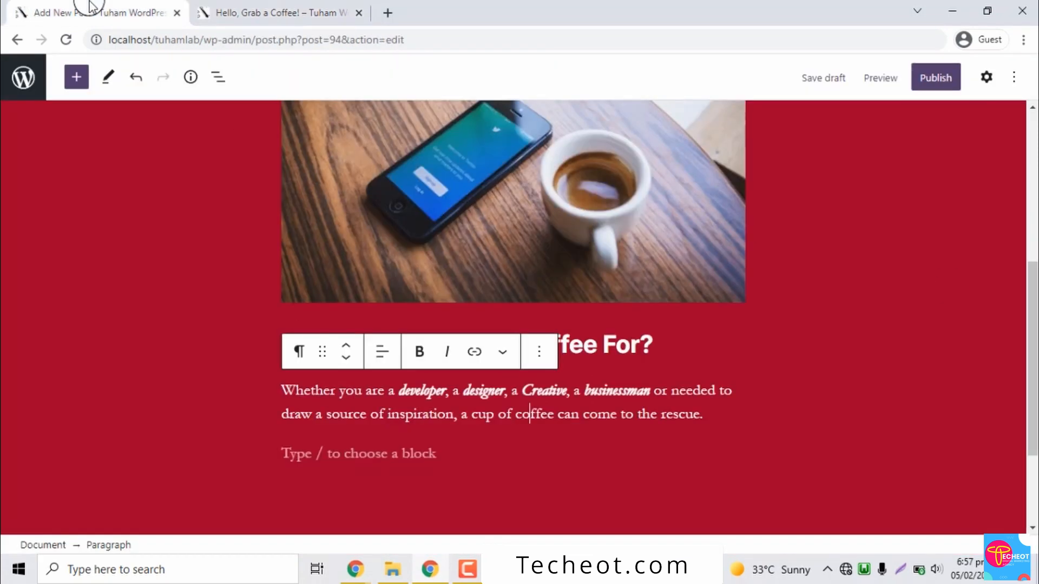
pyautogui.click(382, 447)
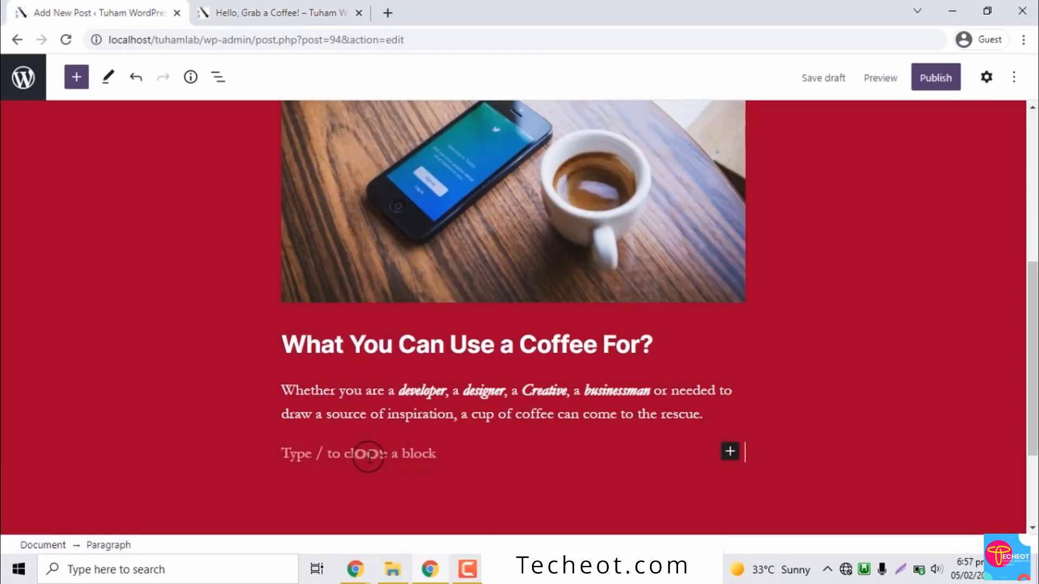
pyautogui.write('How To')
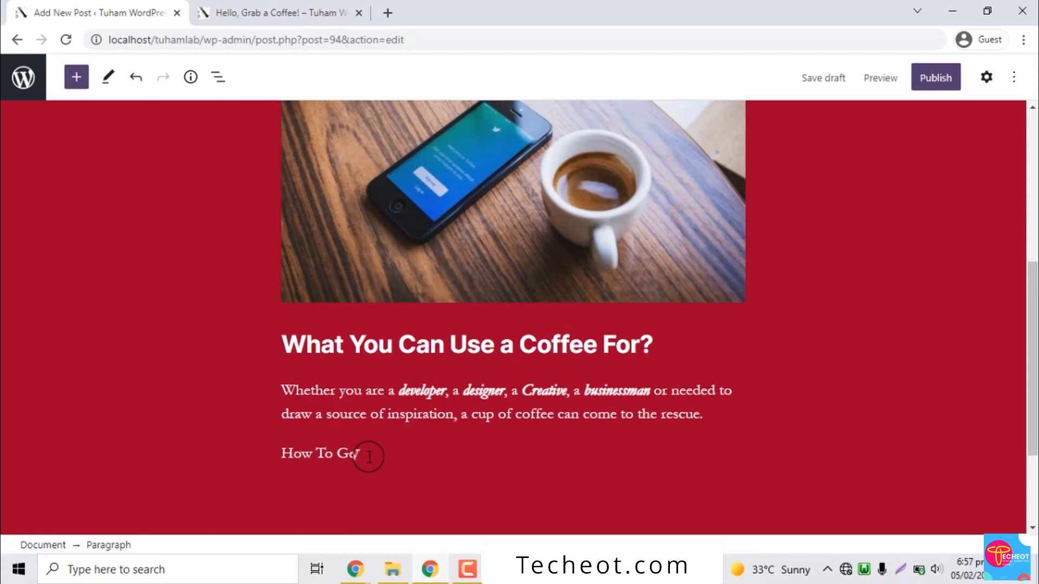
pyautogui.write(' Get a Cup of Coffee')
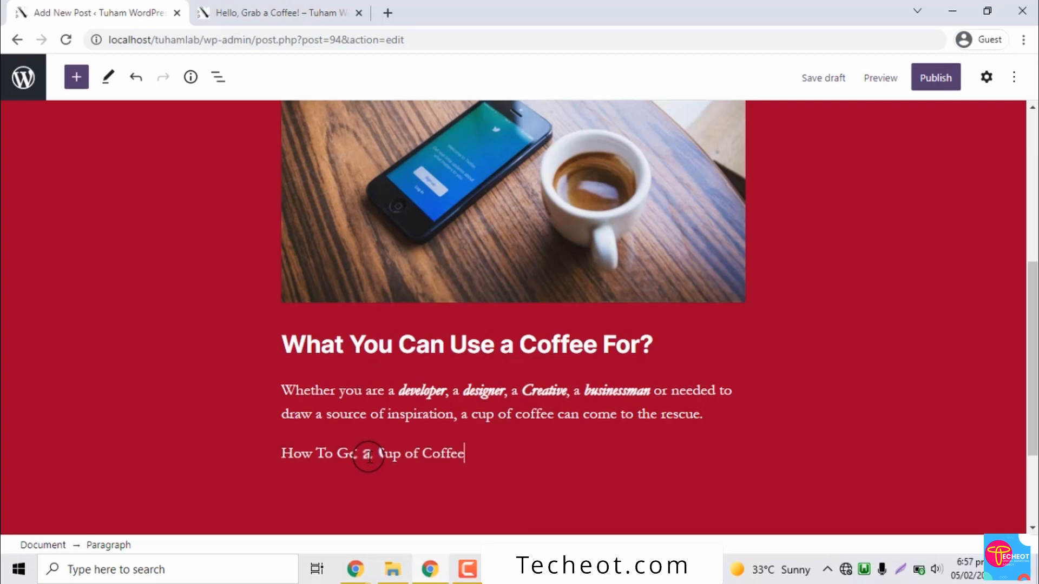
# Transform the "How To Get a Cup of Coffee" paragraph into a heading and set its level to H3.
pyautogui.click(368, 456)
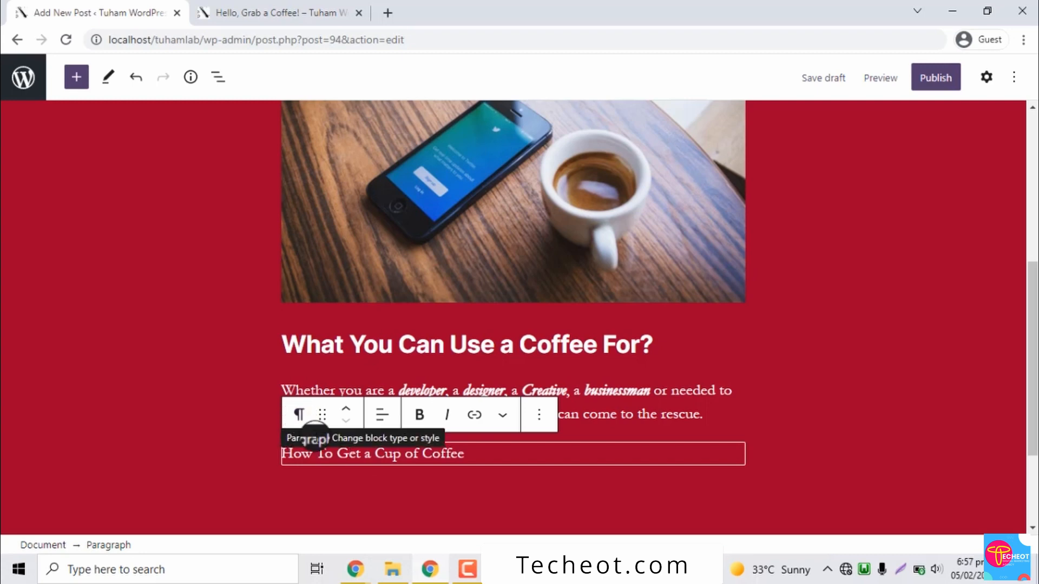
pyautogui.click(299, 417)
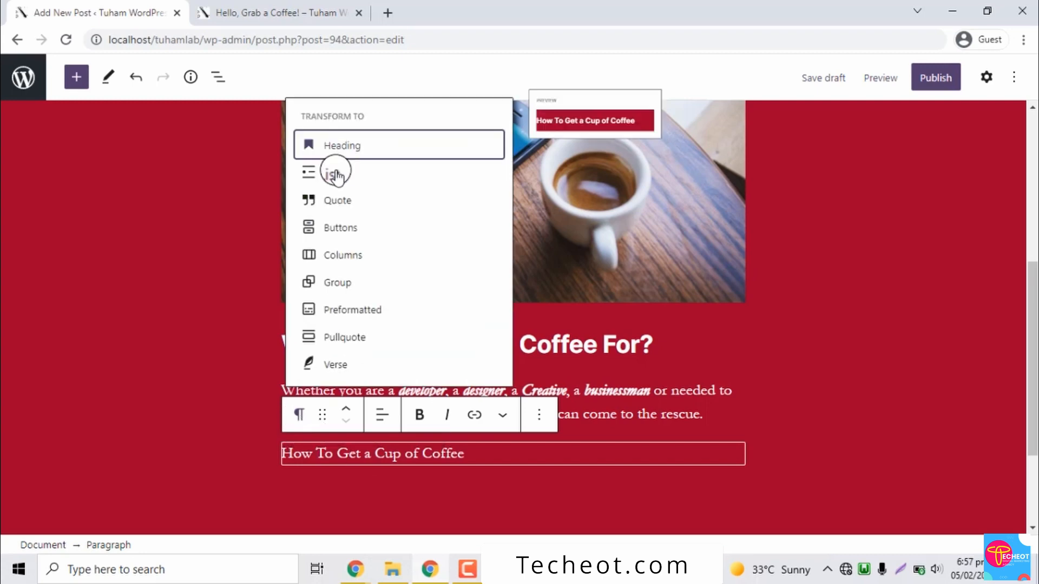
pyautogui.click(341, 145)
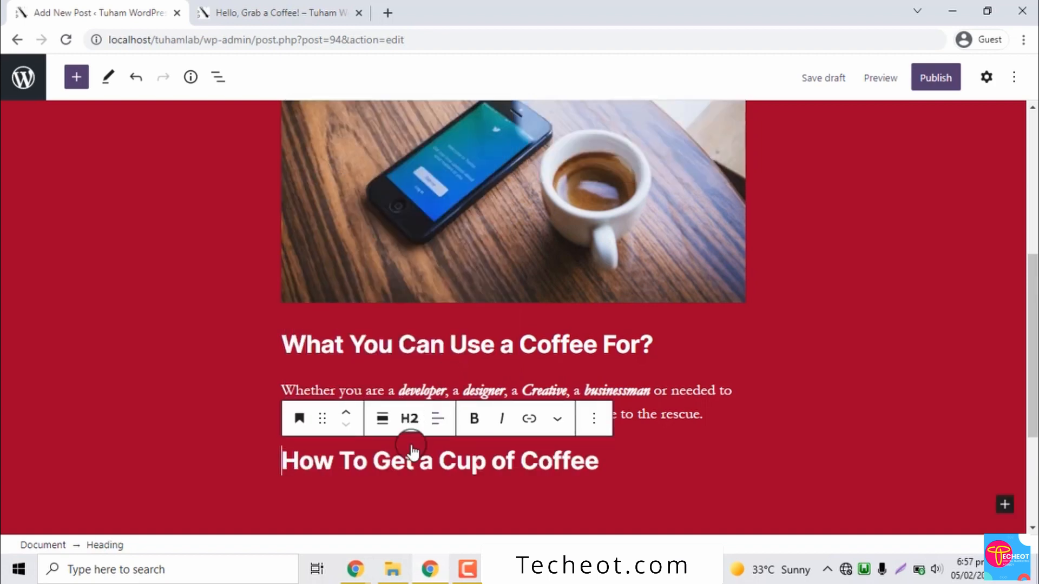
pyautogui.click(412, 420)
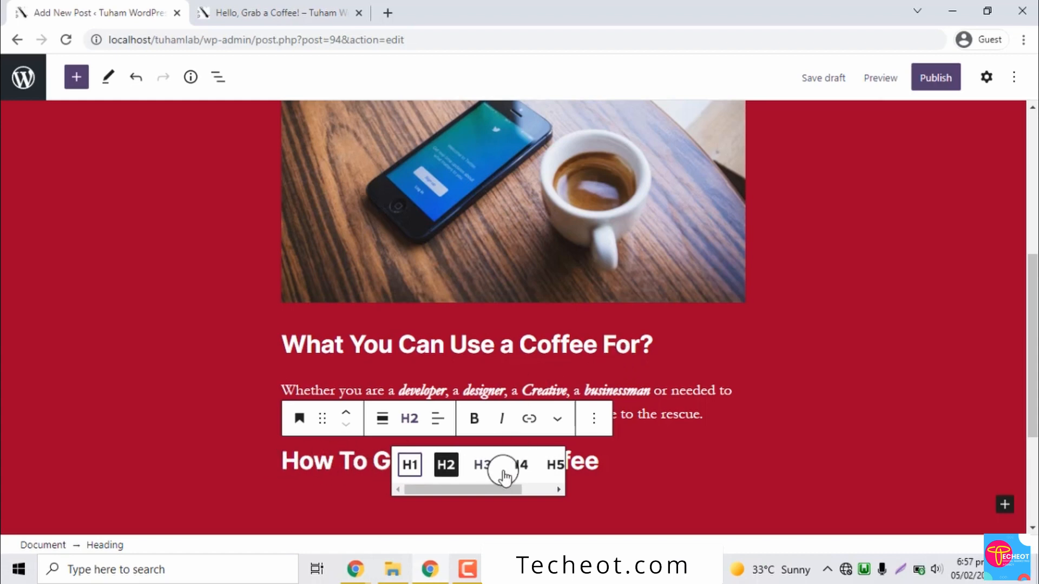
pyautogui.click(487, 470)
# Check what follows the heading in the published post and insert a List block below "How To Get a Cup of Coffee".
pyautogui.click(273, 12)
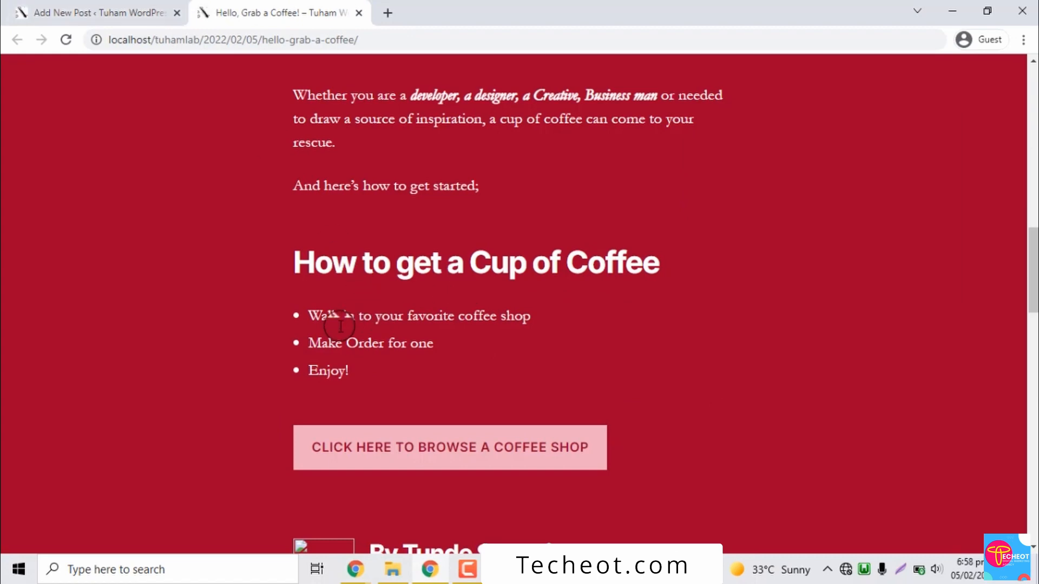
pyautogui.click(129, 10)
pyautogui.click(593, 452)
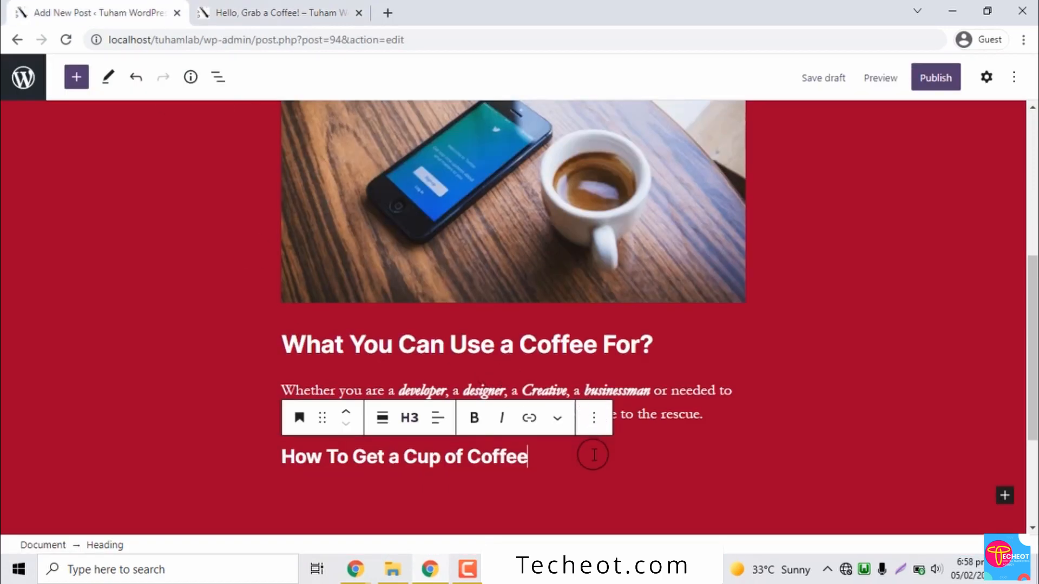
pyautogui.click(67, 84)
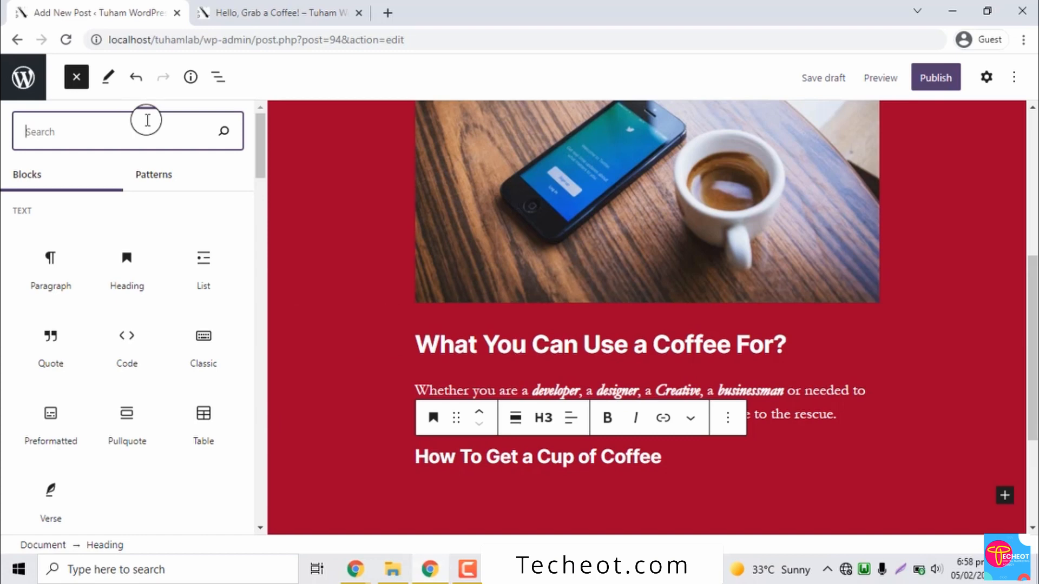
pyautogui.write('list')
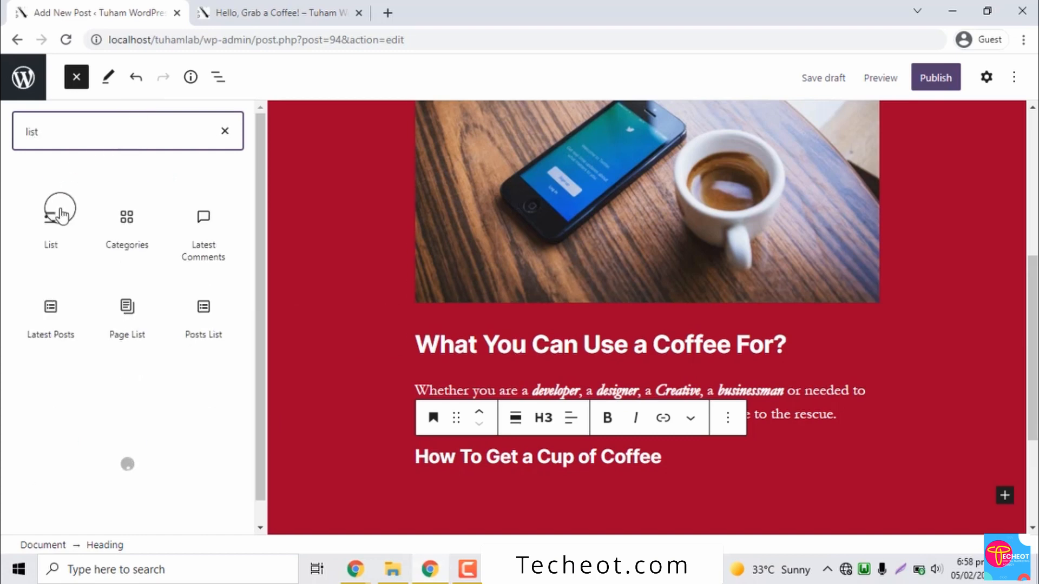
pyautogui.click(51, 225)
# Write "Walk into a cofee shop" as the first list item and start a second item.
pyautogui.click(439, 509)
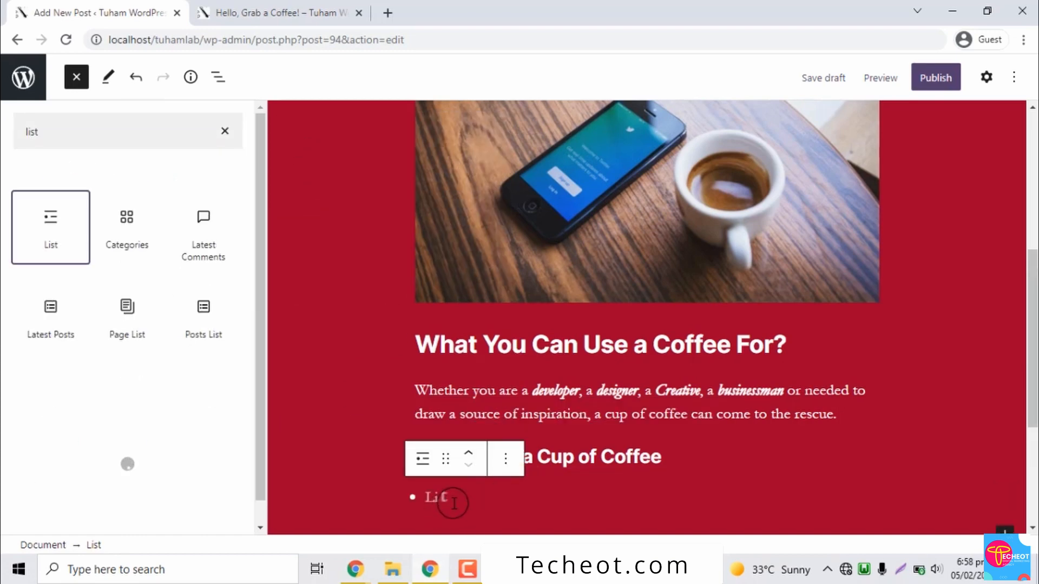
pyautogui.moveTo(1038, 288); pyautogui.dragTo(1035, 375)
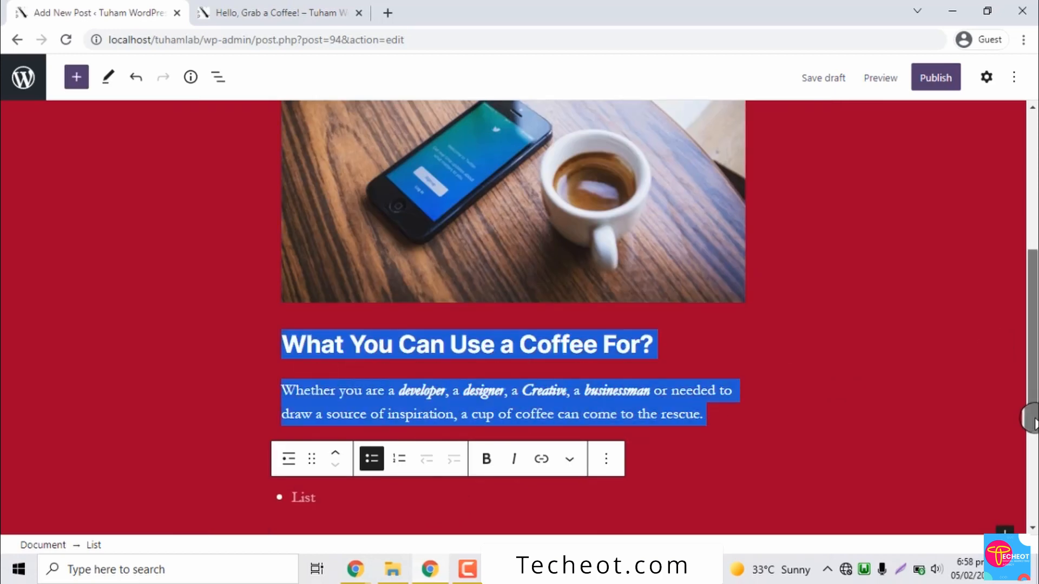
pyautogui.scroll(-2, 322, 475)
pyautogui.click(303, 378)
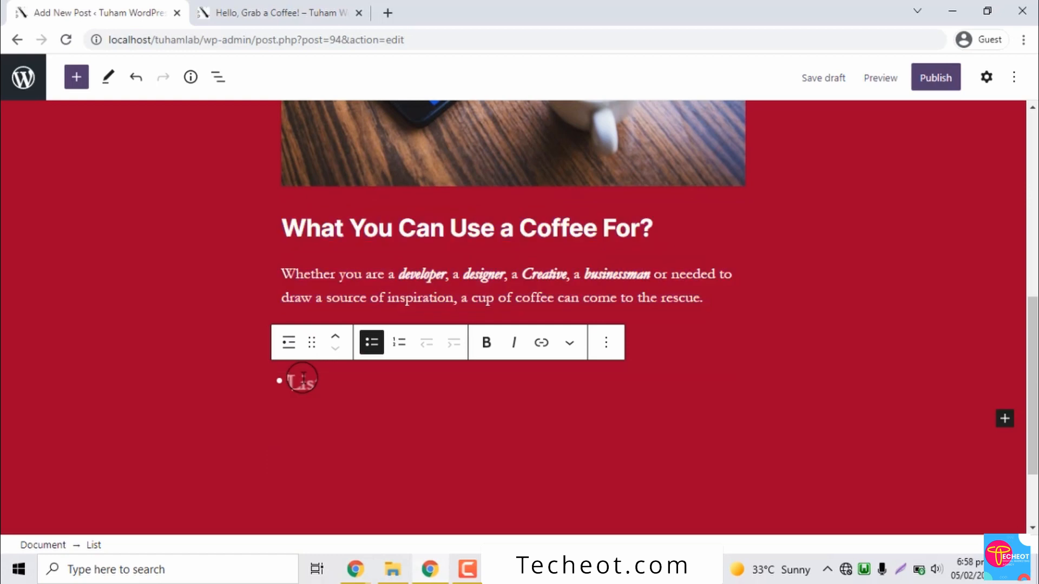
pyautogui.write('Walk into a ')
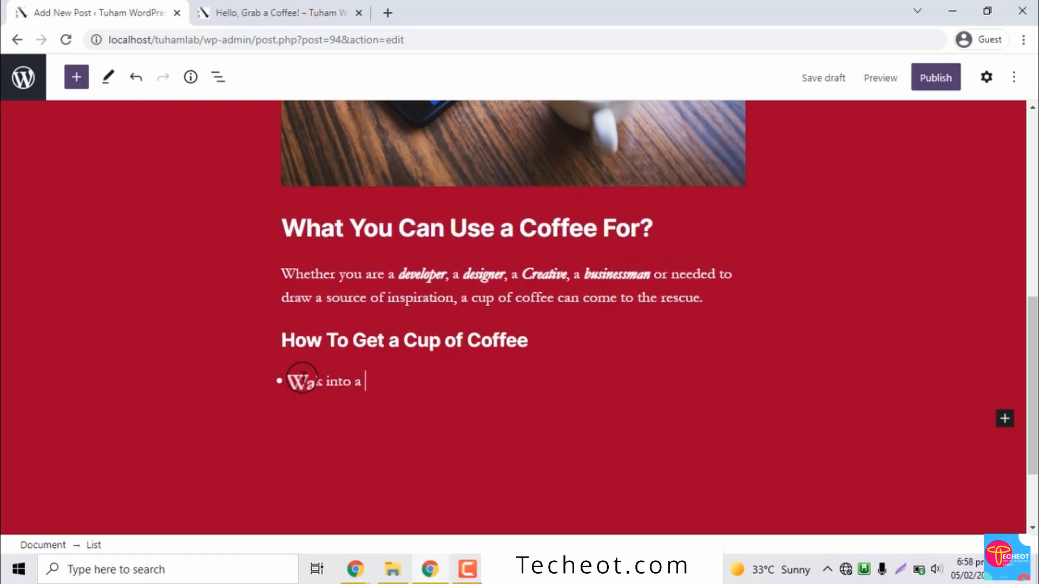
pyautogui.write('cofee shop')
pyautogui.press('Return')
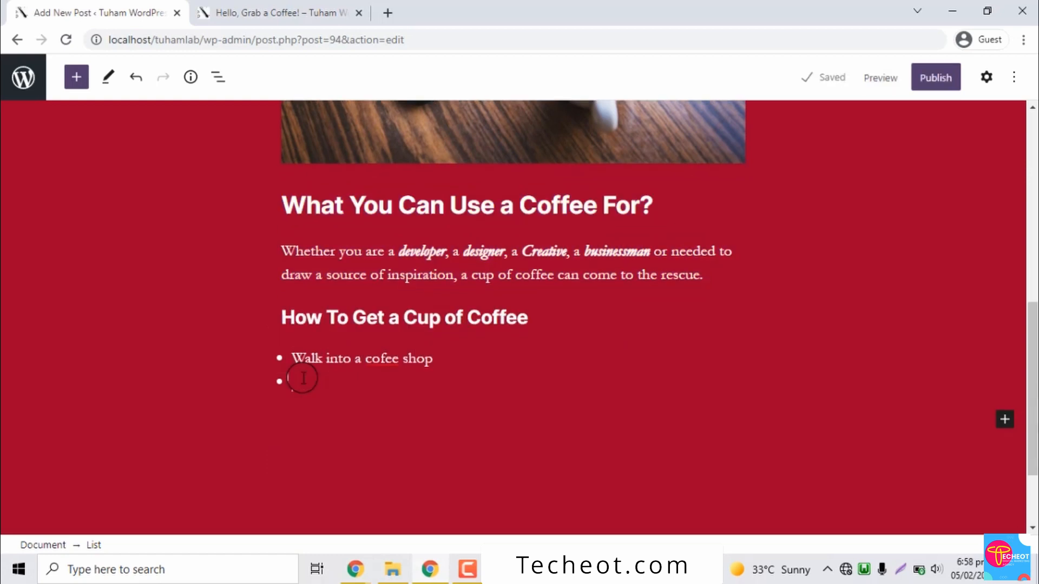
# Add the list items "Order for a coffee" and "Your coffee is done!", and end the list with a new empty block.
pyautogui.write('Or')
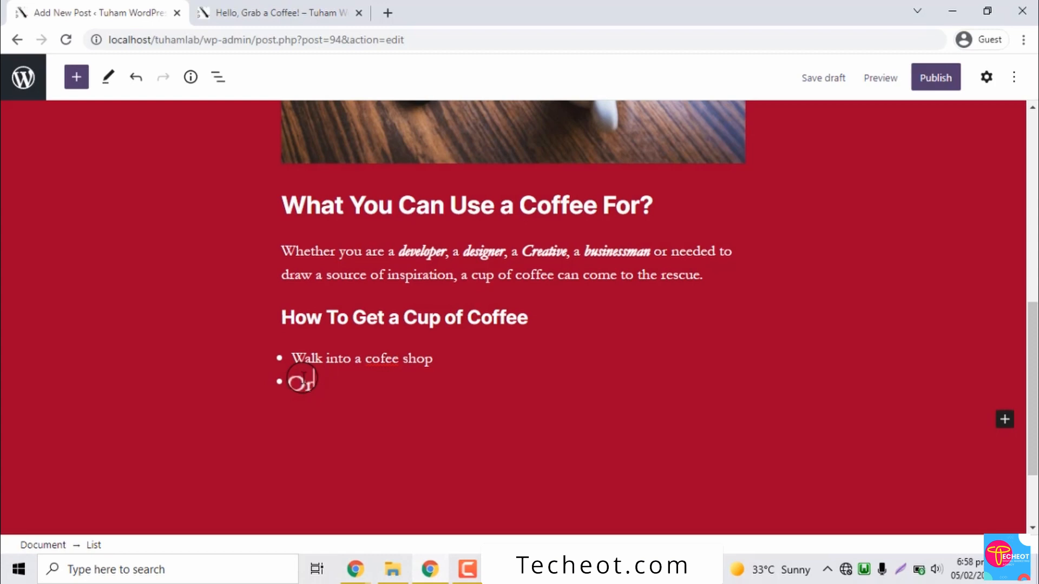
pyautogui.write('der for a coffee')
pyautogui.press('Return')
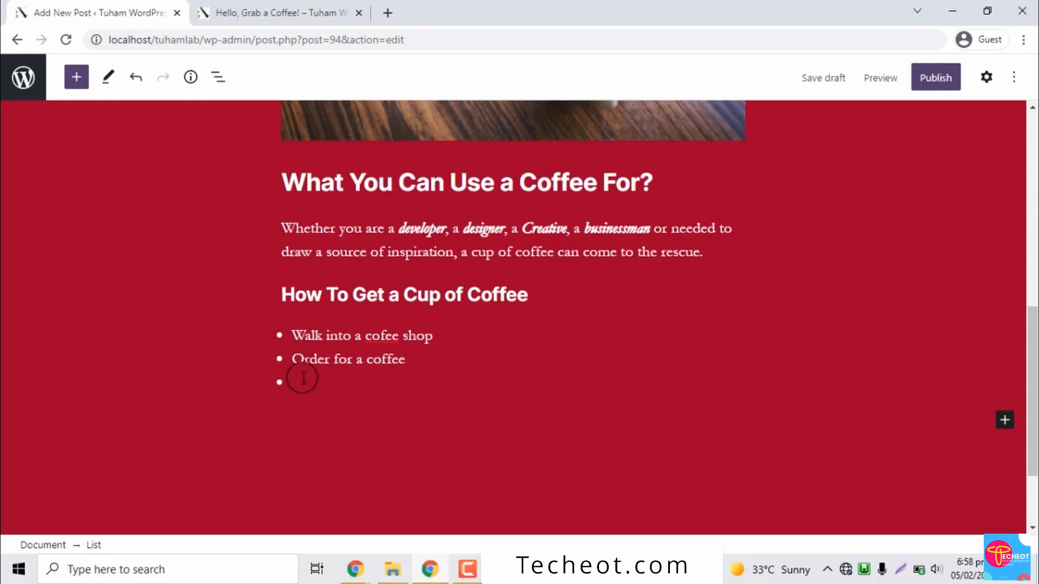
pyautogui.write('Your coffee is done!')
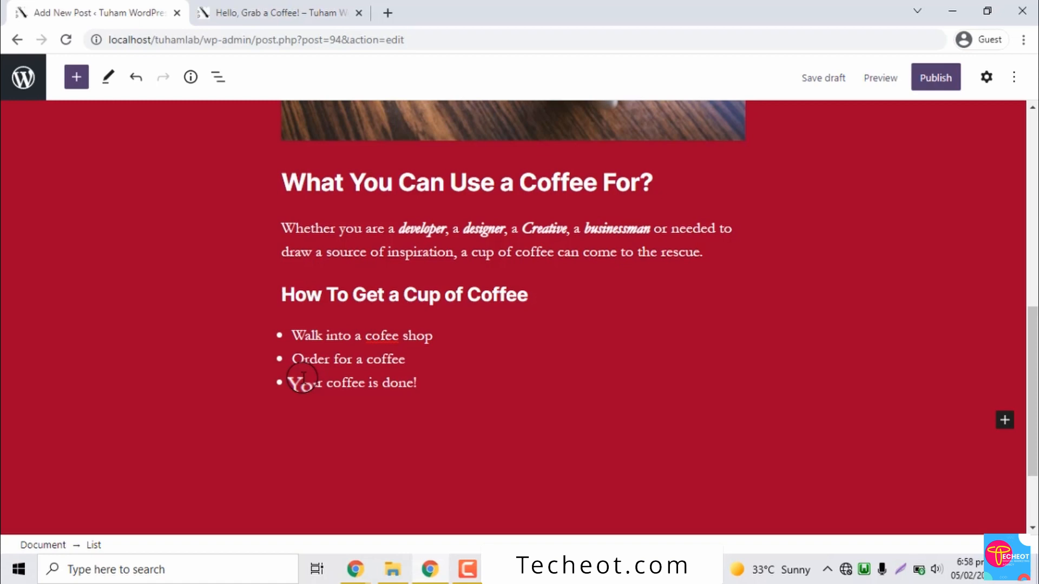
pyautogui.press('Return')
pyautogui.press('Return')
# Check the button in the published post, insert a Buttons block below the list, and place the cursor in its button text.
pyautogui.click(259, 8)
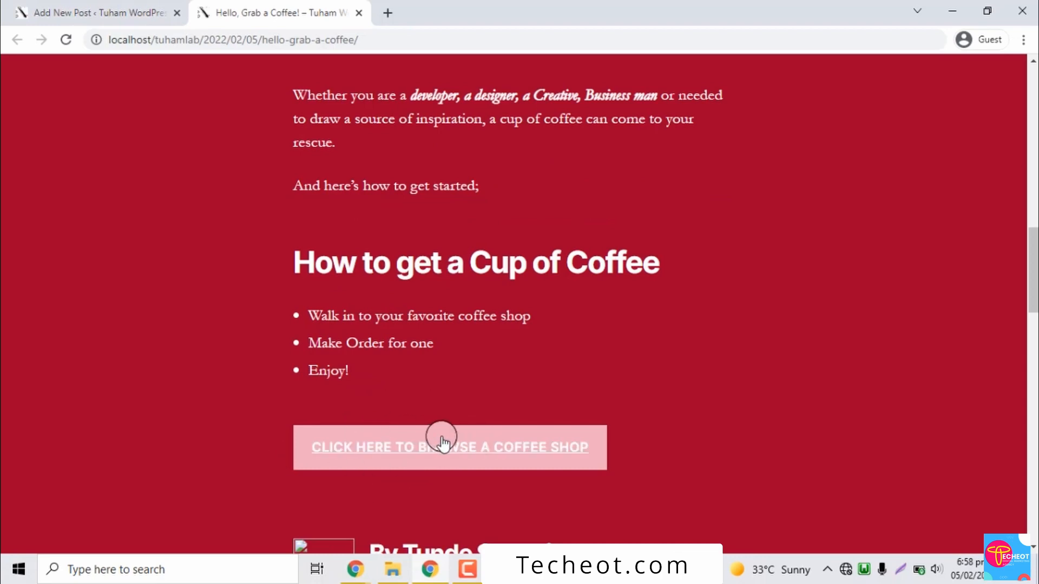
pyautogui.click(53, 10)
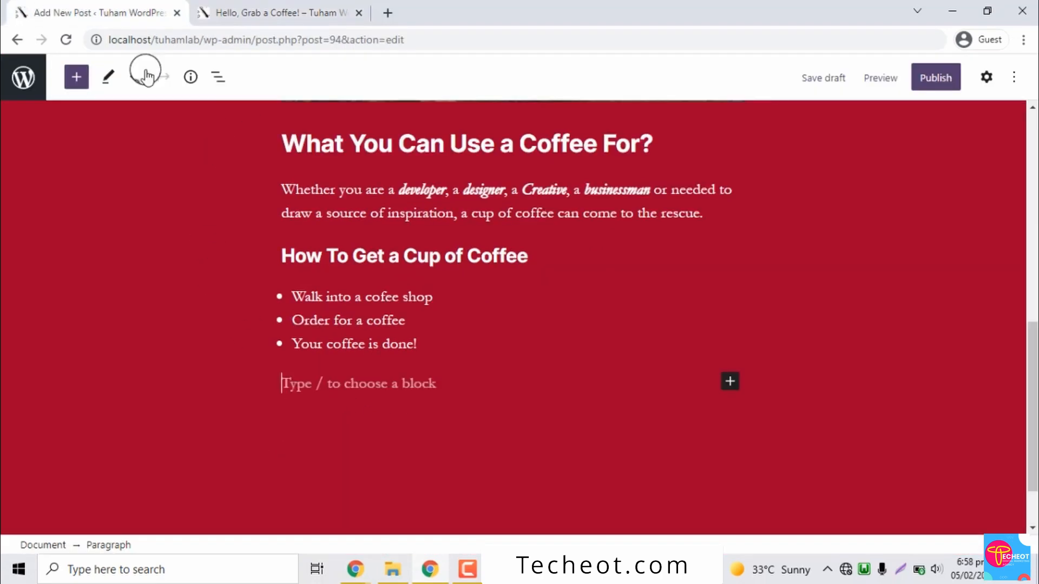
pyautogui.click(76, 77)
pyautogui.write('butto')
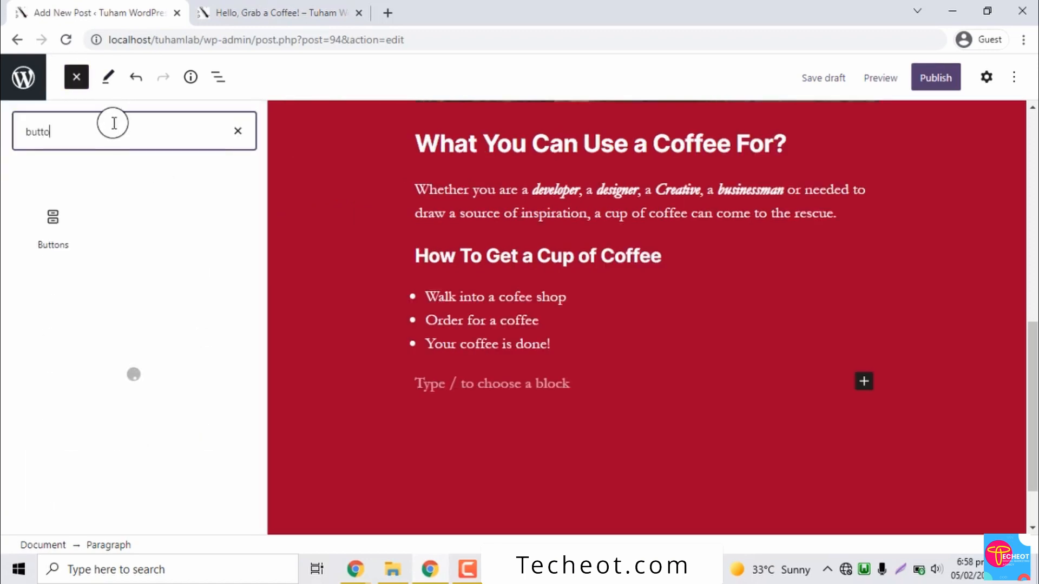
pyautogui.click(61, 227)
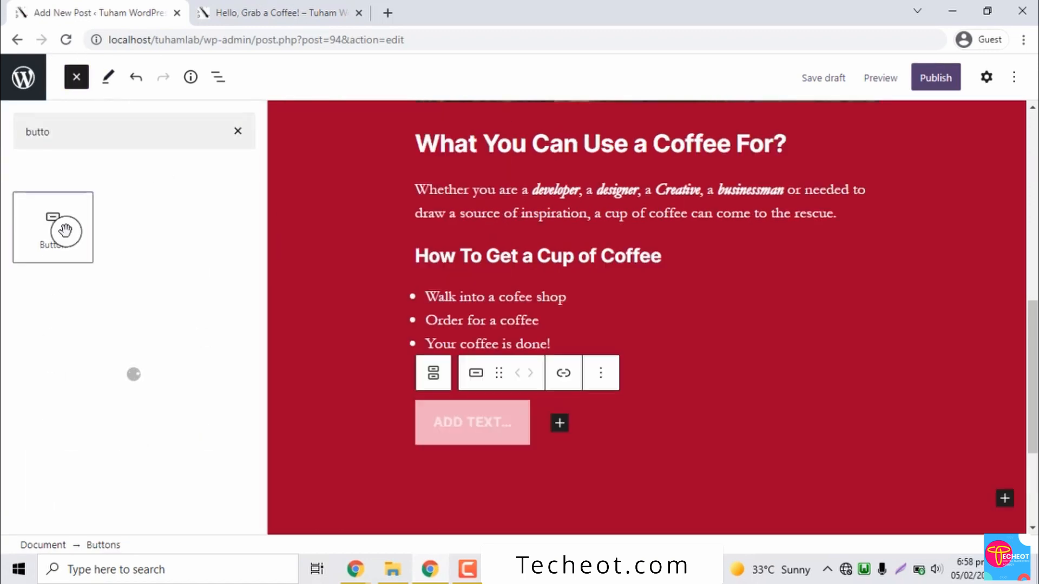
pyautogui.click(452, 422)
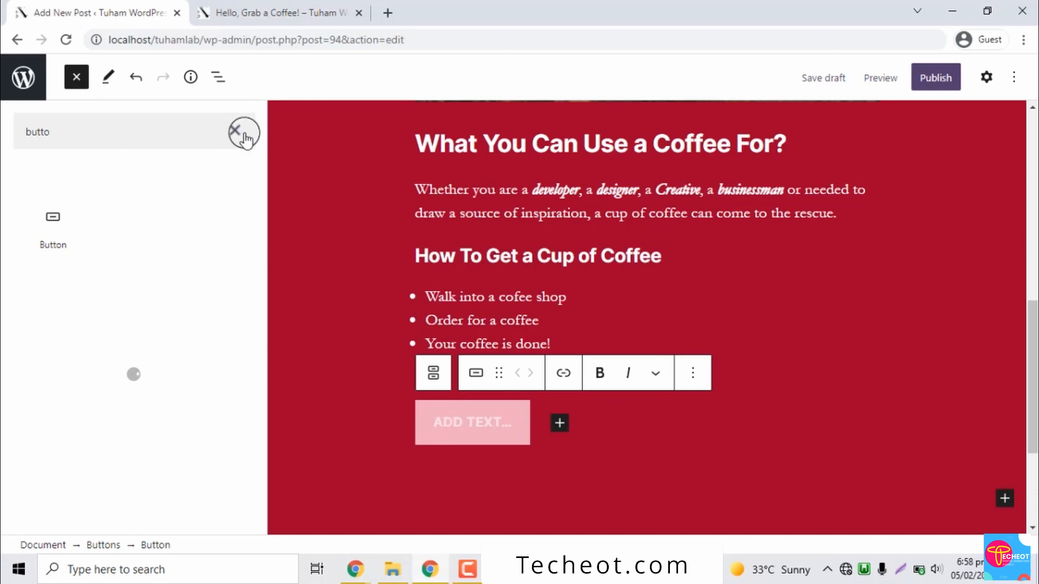
# Label the new button below the list "CLICK HERE TO ORDER FOR A CUP OF COFFEE".
pyautogui.click(238, 131)
pyautogui.click(457, 428)
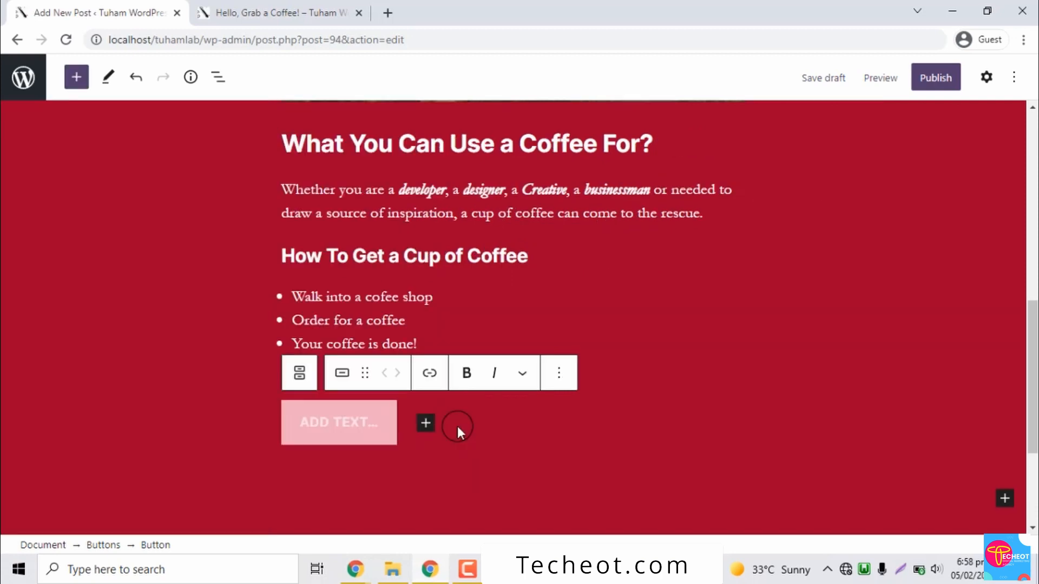
pyautogui.click(358, 428)
pyautogui.write('CLICK HE')
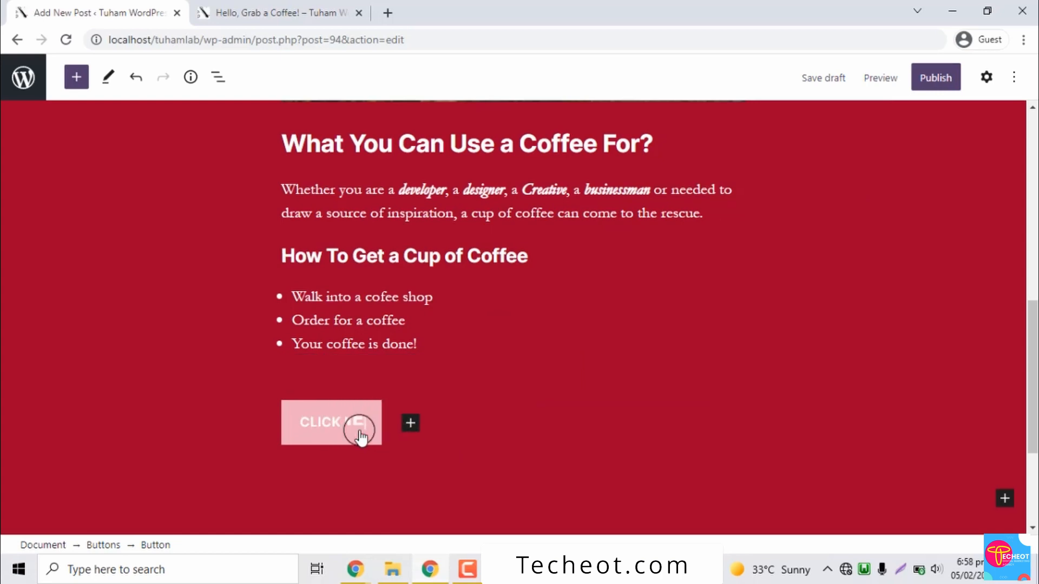
pyautogui.write('RE TO ORDER F')
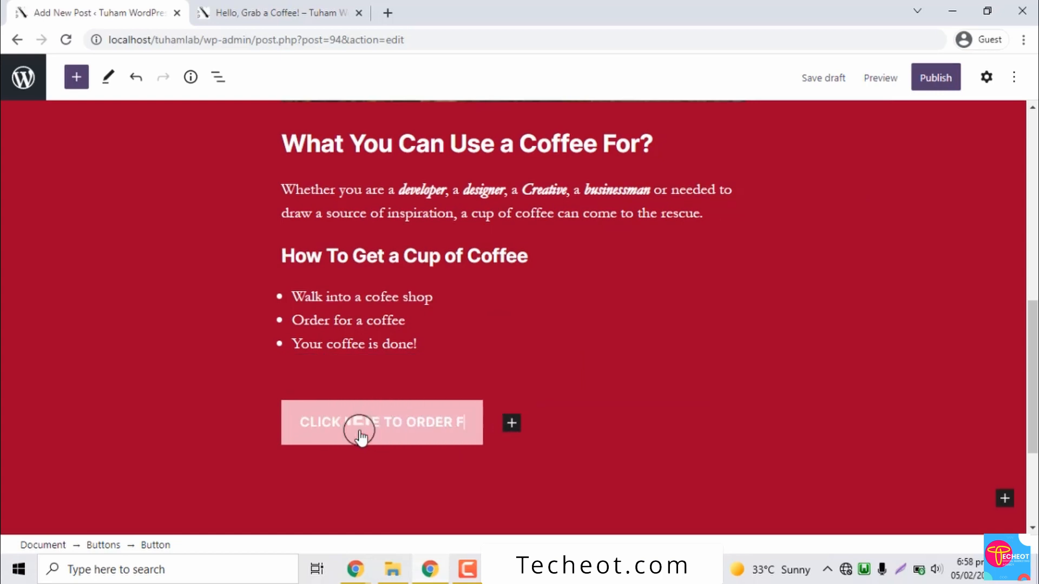
pyautogui.write('OR A CUP OF COFE')
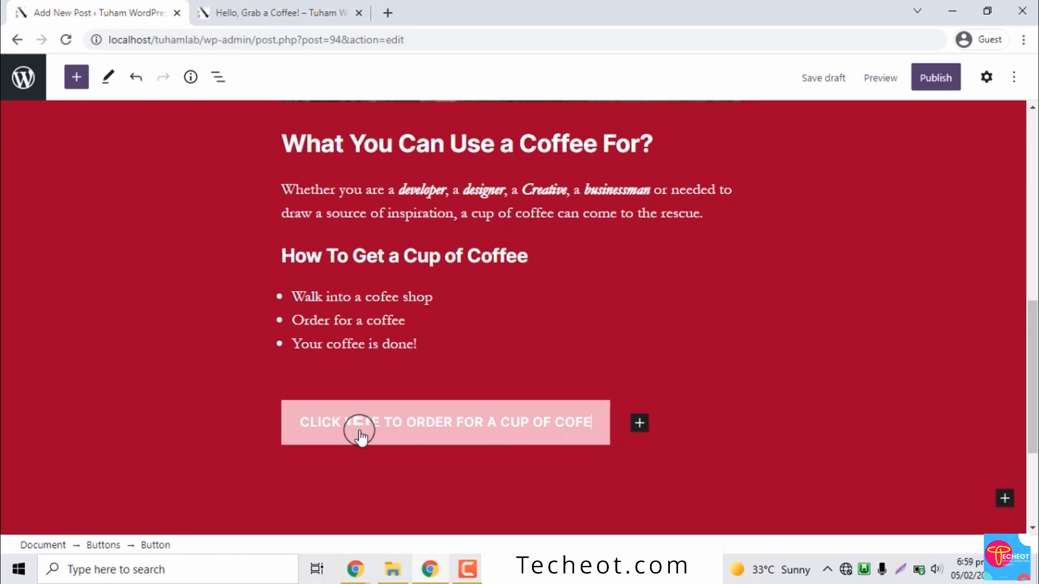
pyautogui.press('BackSpace')
pyautogui.write('FEE')
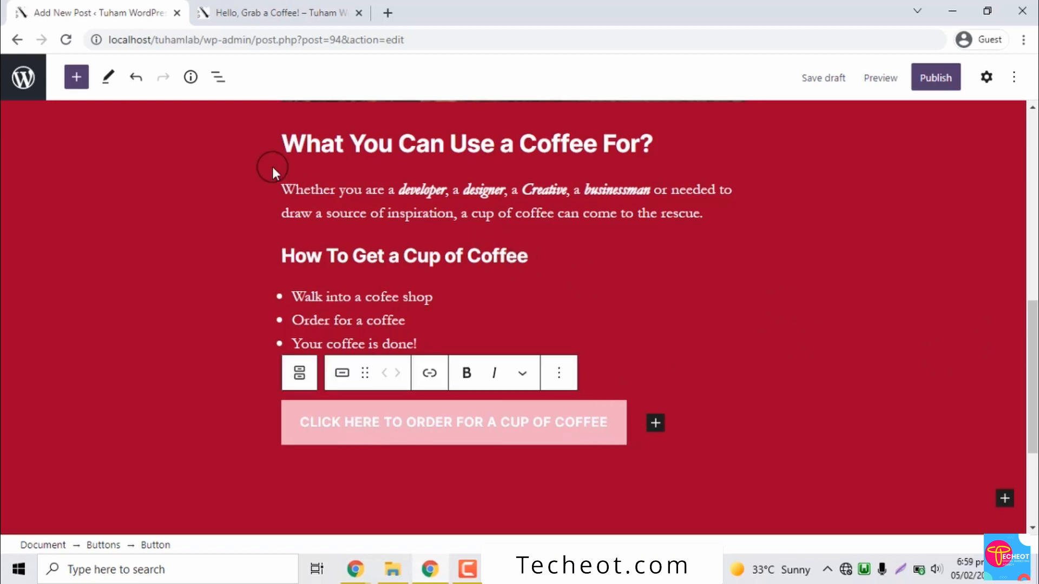
# Preview the new post in a new tab and compare its headings, list and button with the published coffee post.
pyautogui.click(881, 78)
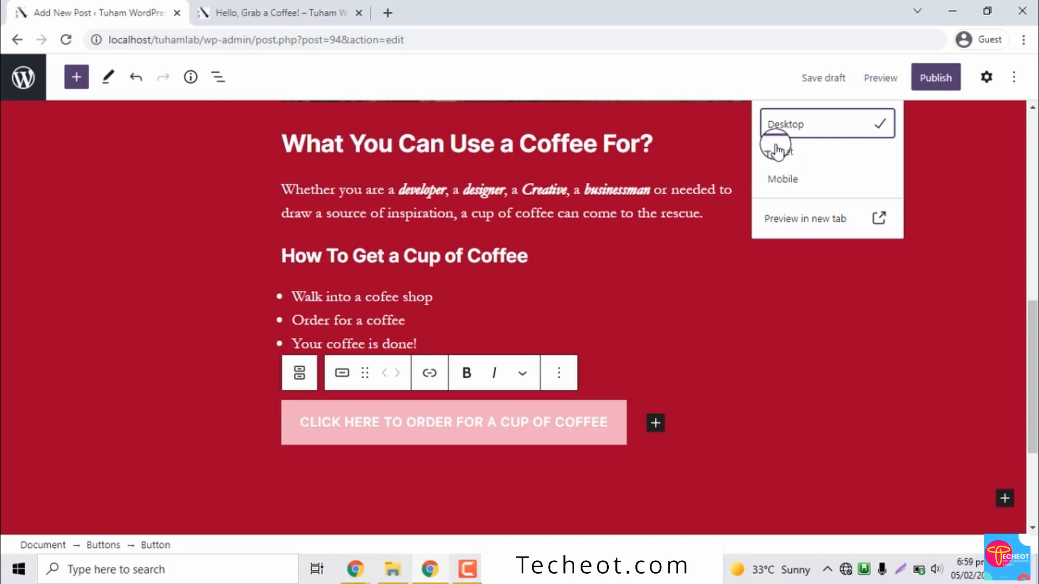
pyautogui.click(790, 226)
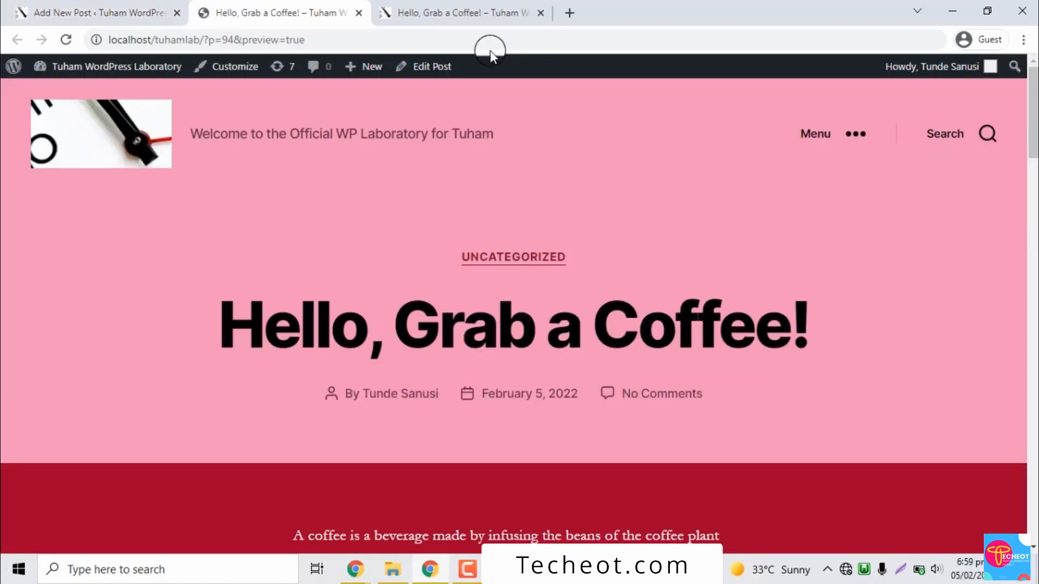
pyautogui.moveTo(1032, 108); pyautogui.dragTo(1031, 273)
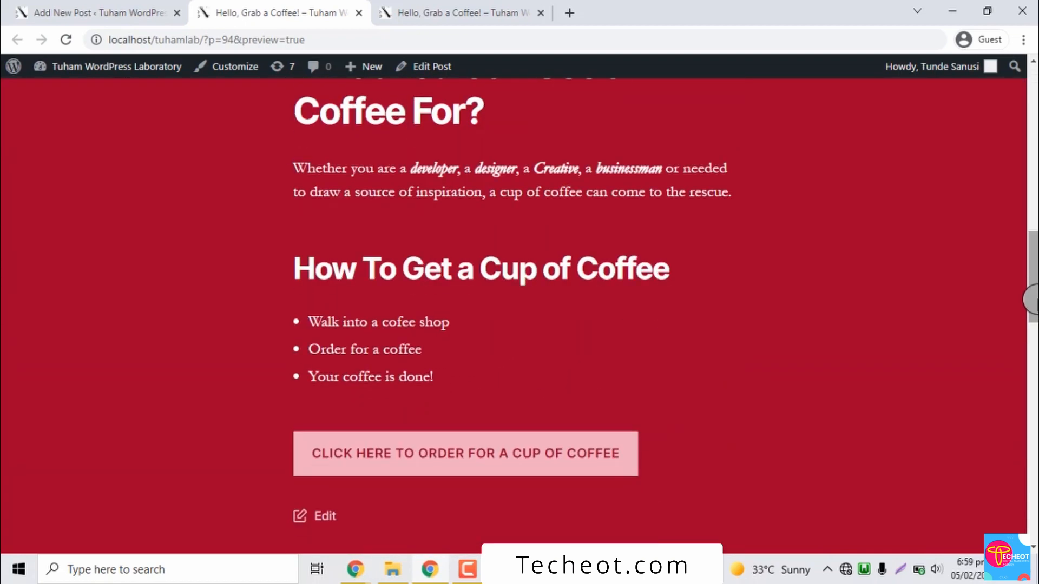
pyautogui.click(464, 13)
pyautogui.scroll(4, 1031, 249)
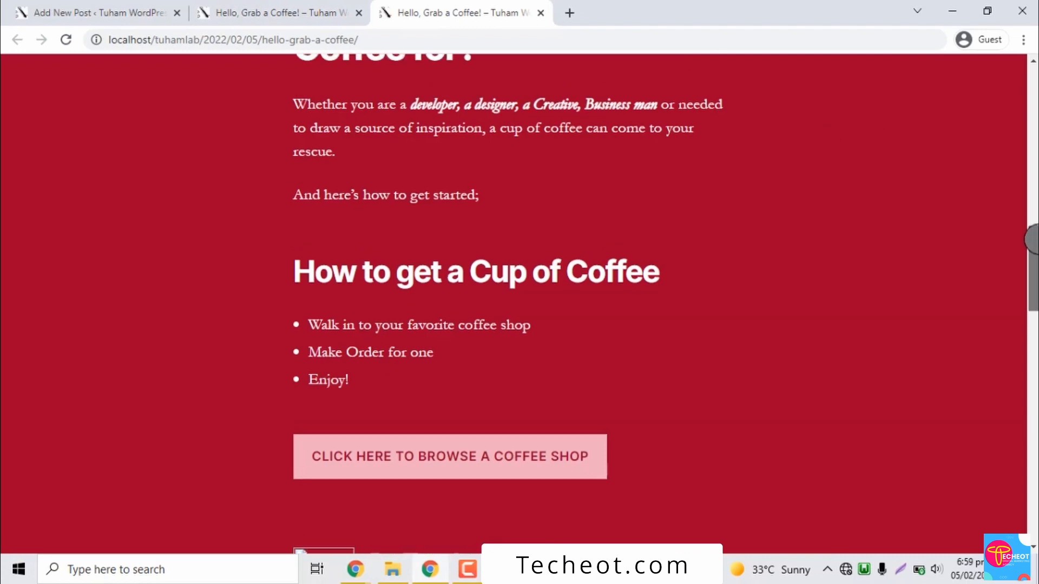
pyautogui.click(276, 8)
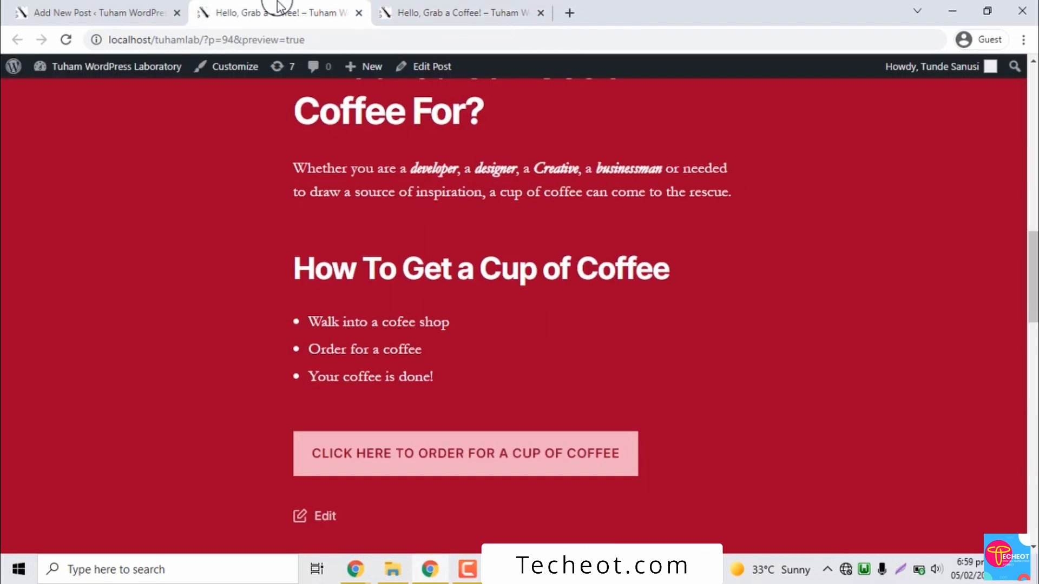
pyautogui.moveTo(1031, 278); pyautogui.dragTo(1032, 230)
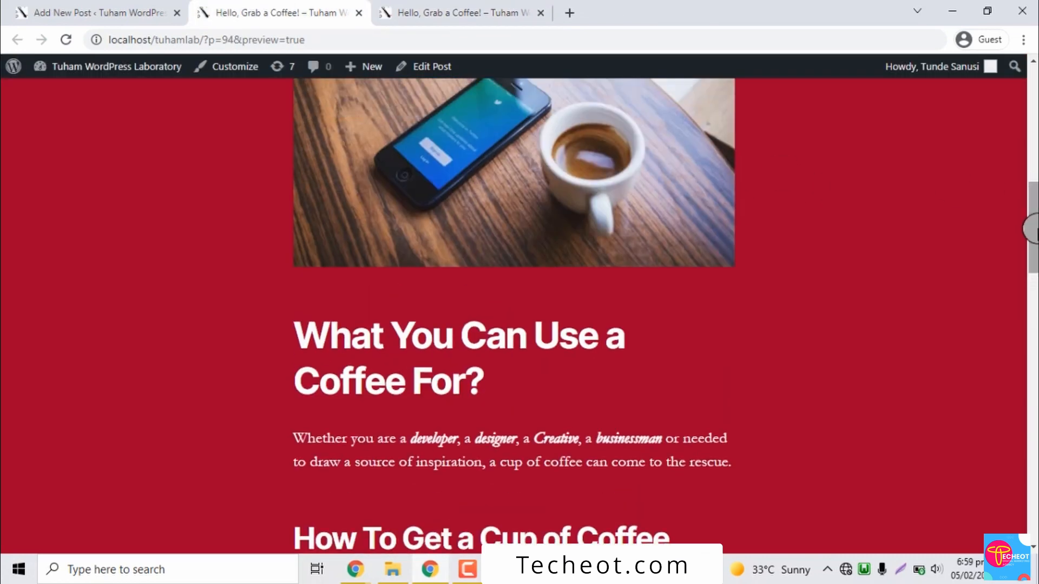